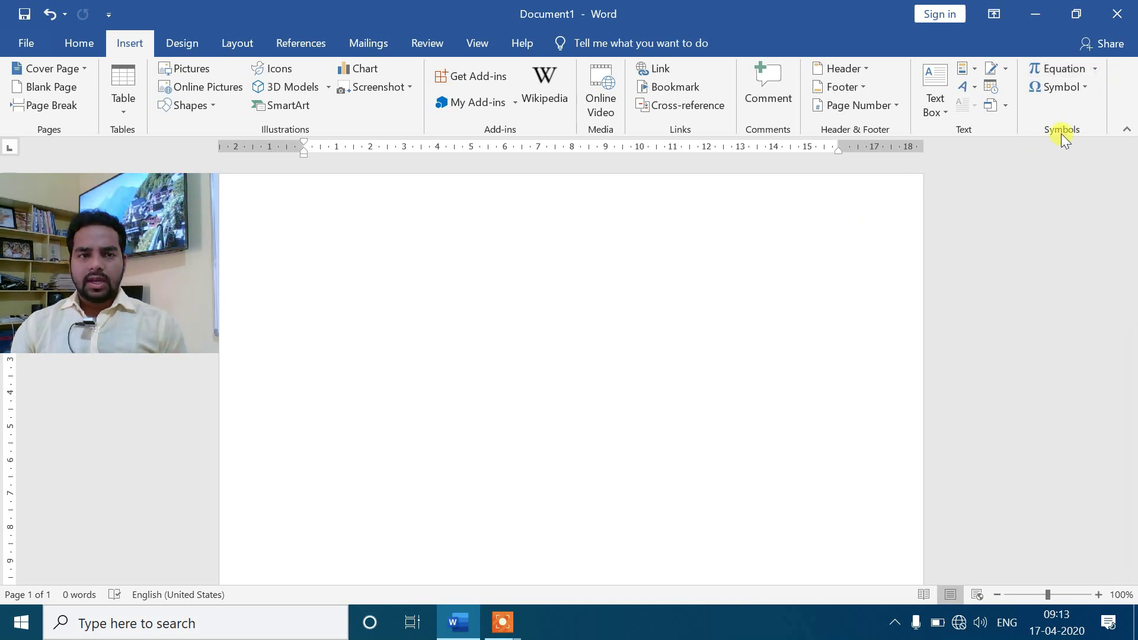
Insert the built-in Area of Circle equation into the blank document.
click(1092, 69)
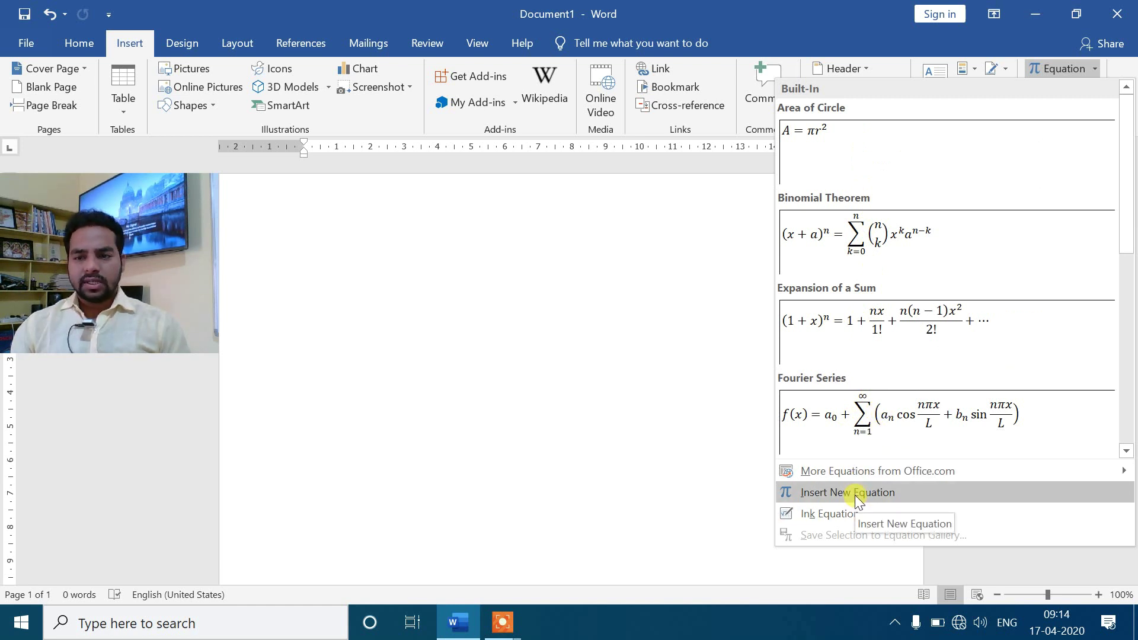
scroll(935, 222, down, 5)
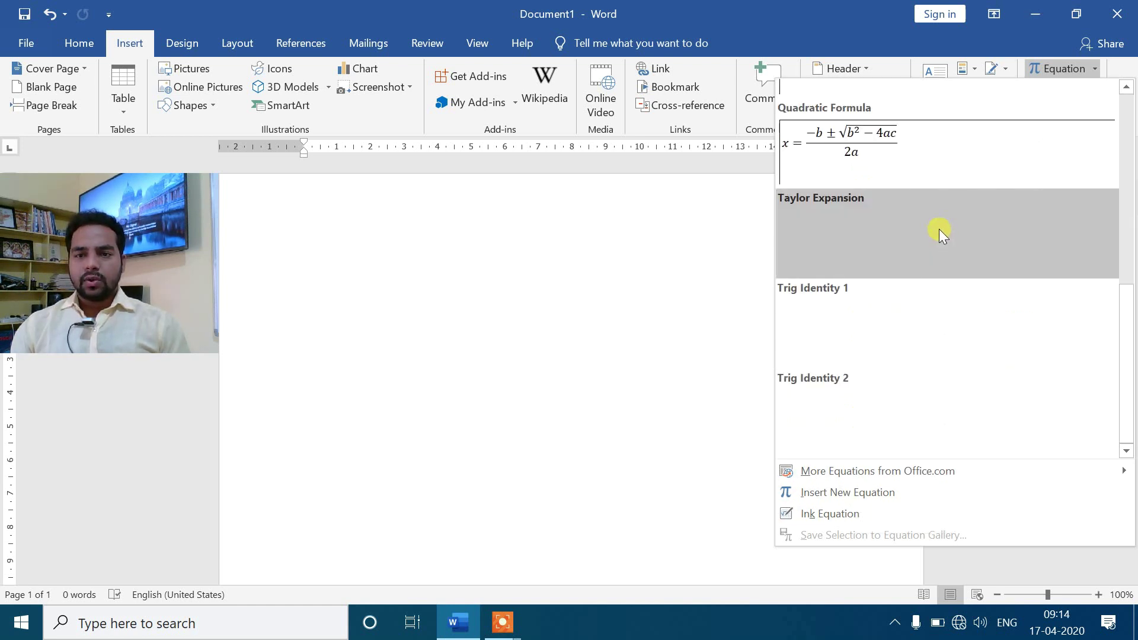
scroll(935, 179, up, 3)
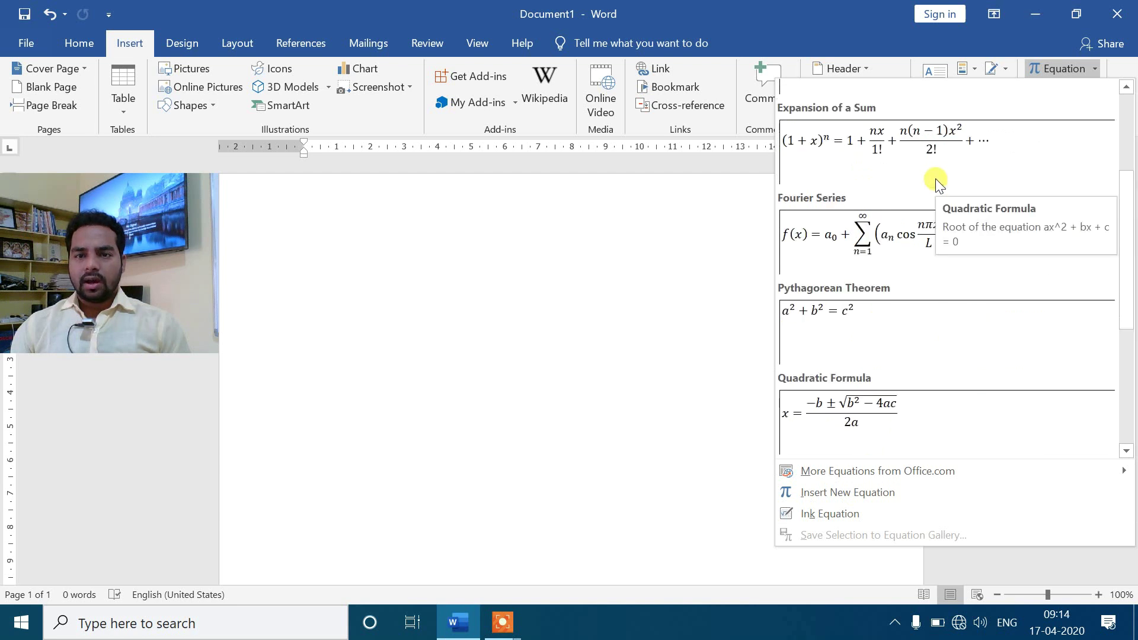
scroll(890, 344, down, 3)
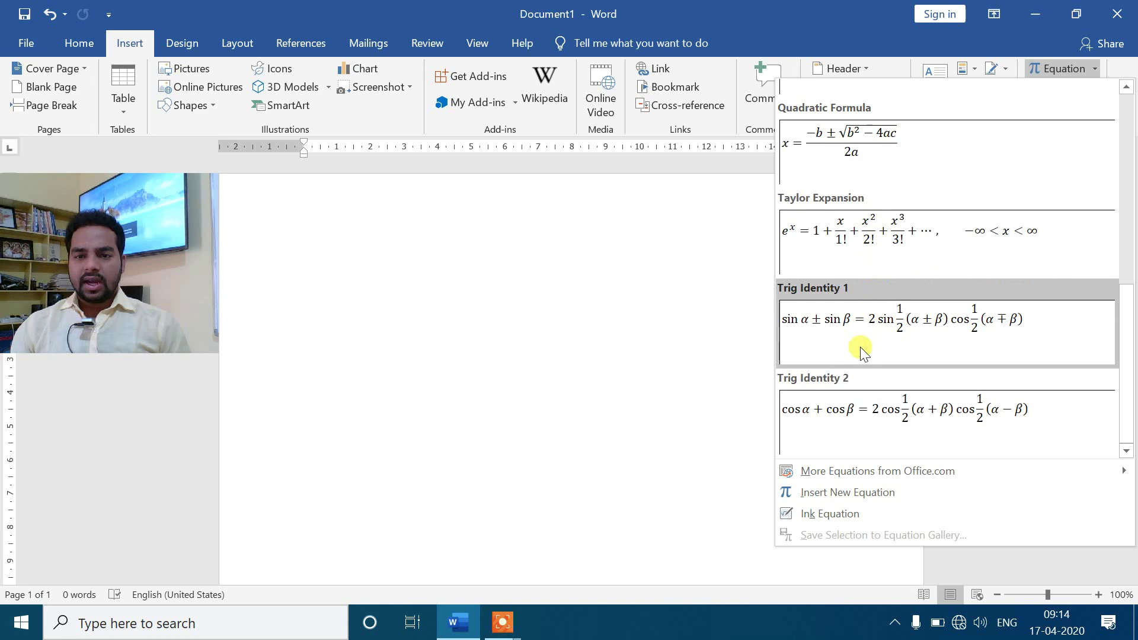
scroll(859, 415, up, 5)
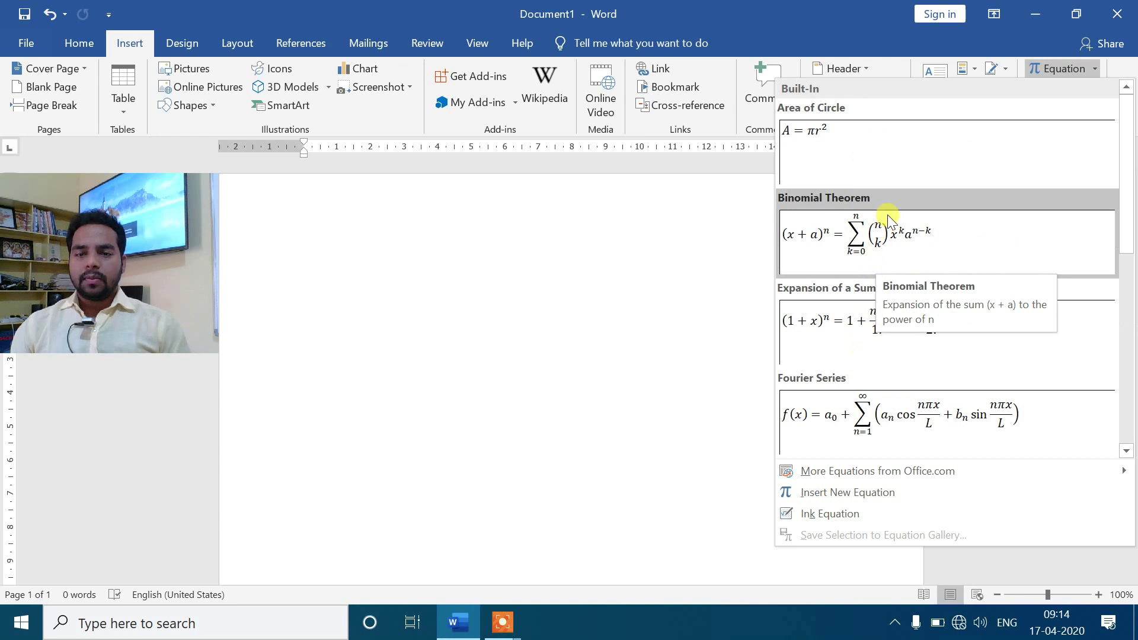
click(847, 159)
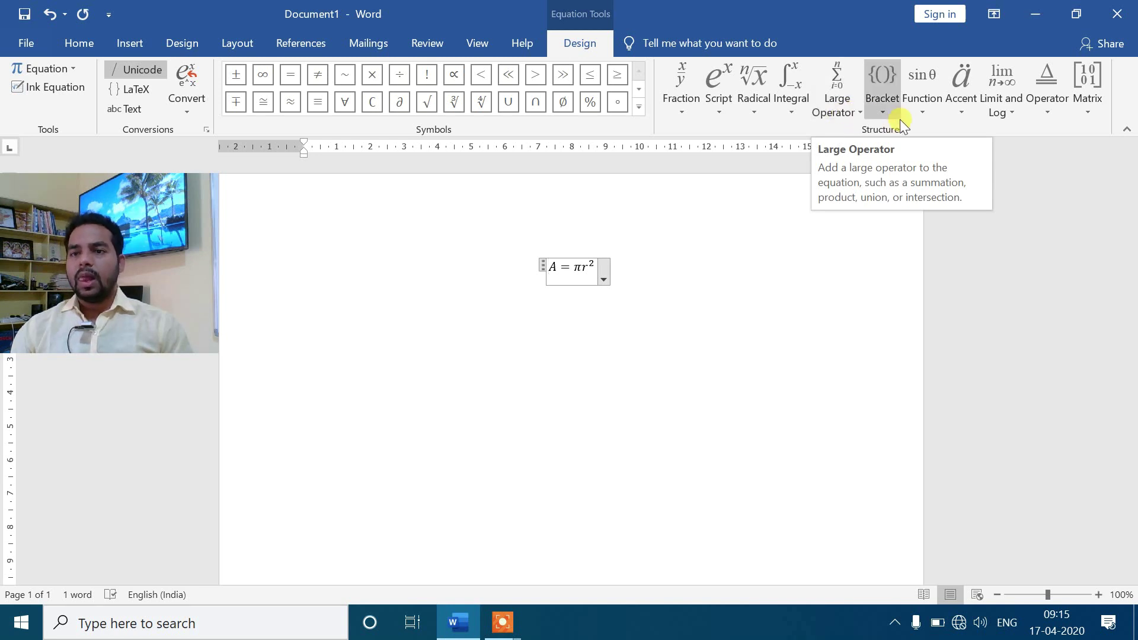
Convert the Area of Circle equation to the Linear format and leave the equation.
click(1086, 112)
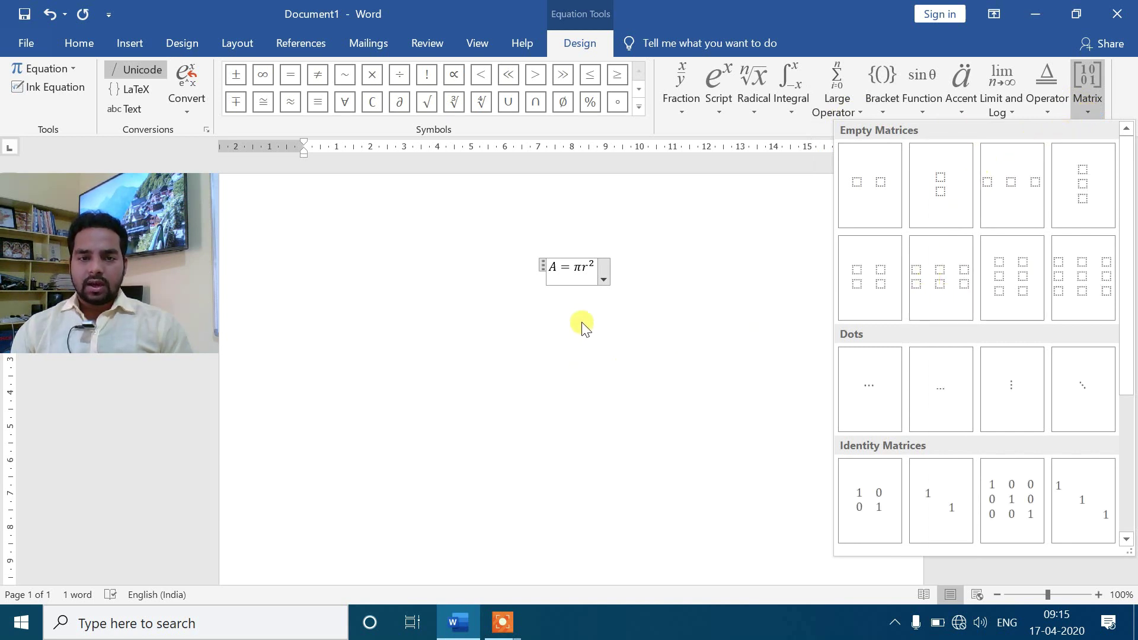
click(603, 271)
click(602, 280)
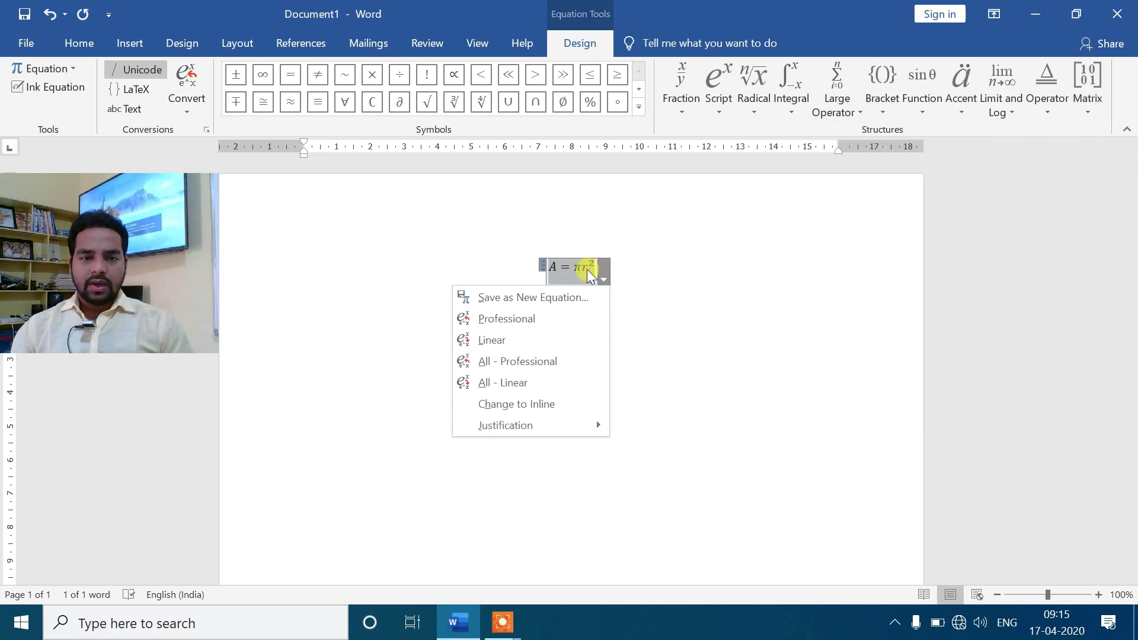
click(507, 337)
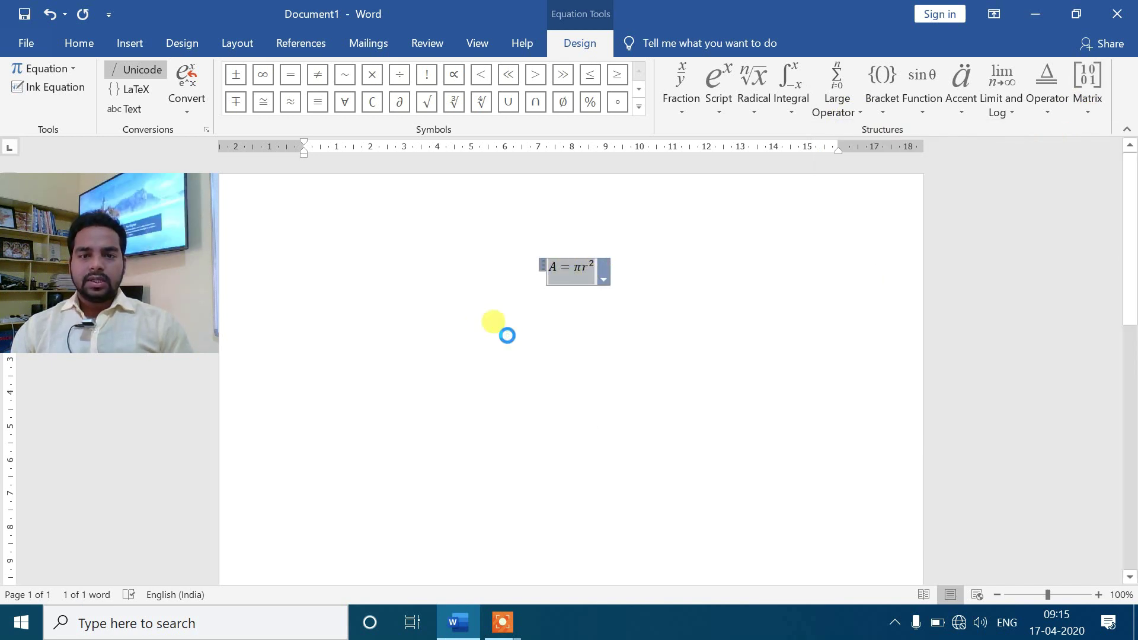
click(569, 330)
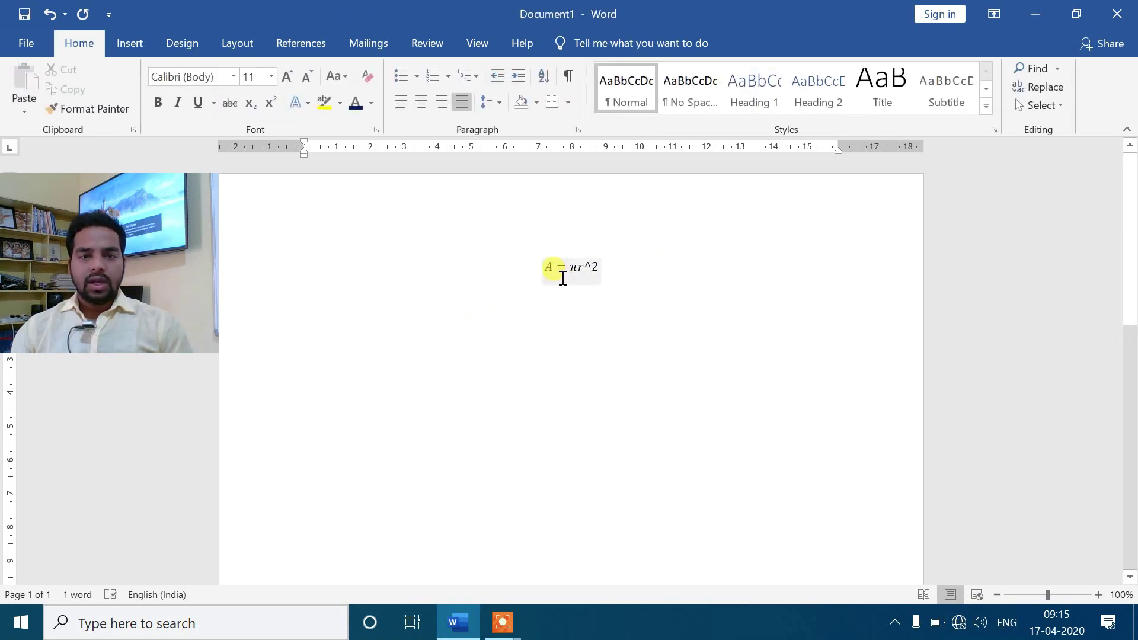
Insert the built-in Quadratic Formula equation on a new line below the circle area equation.
key(Return)
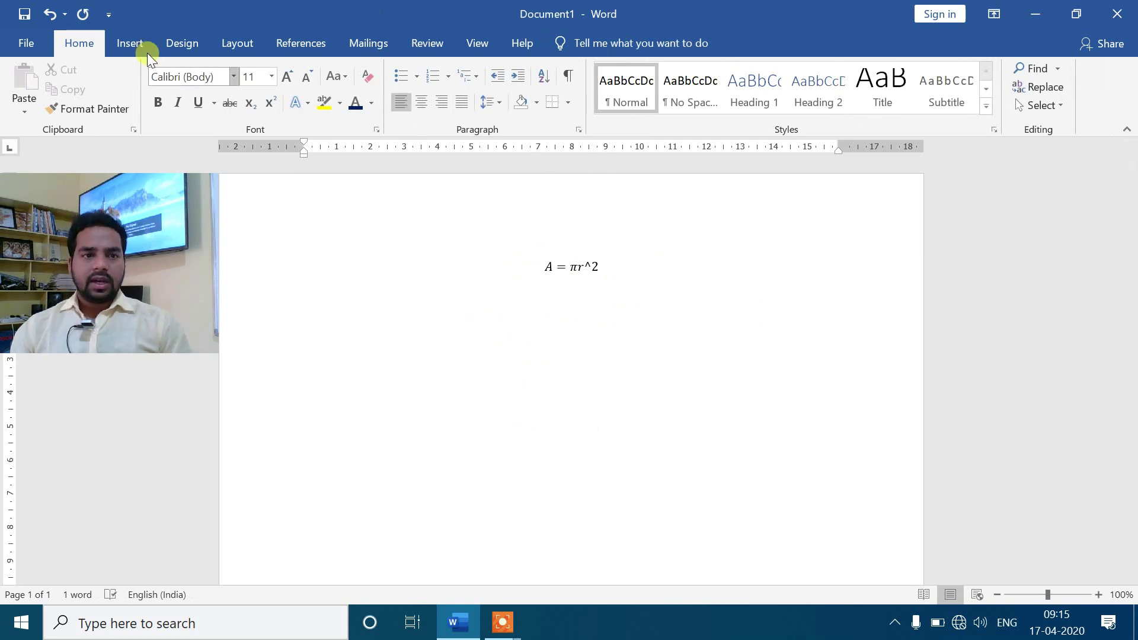
click(130, 43)
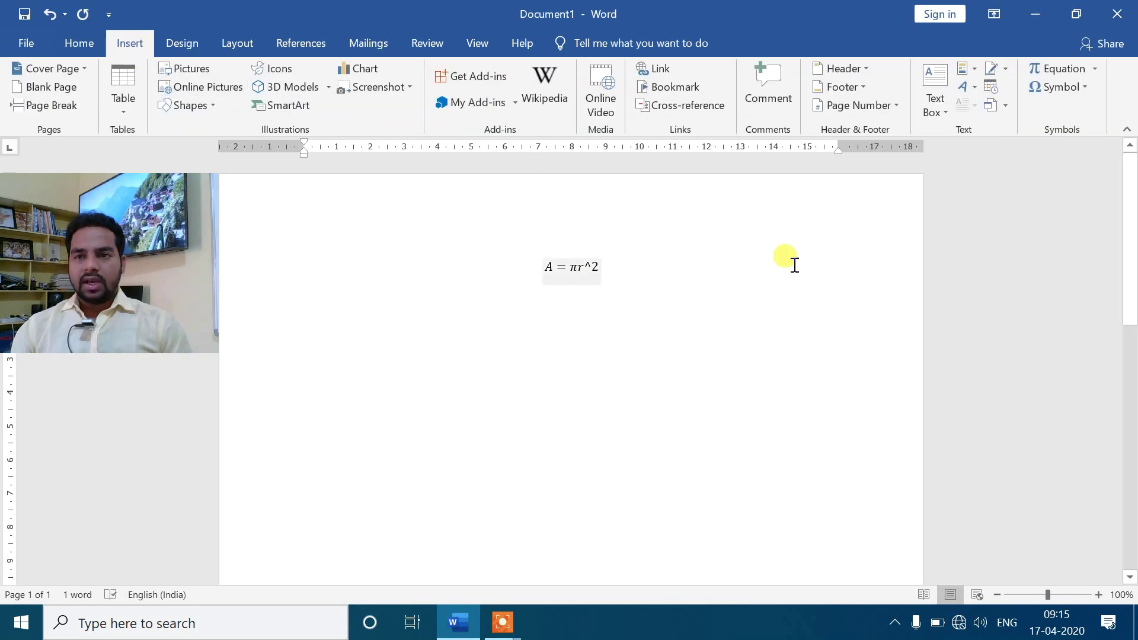
click(1093, 68)
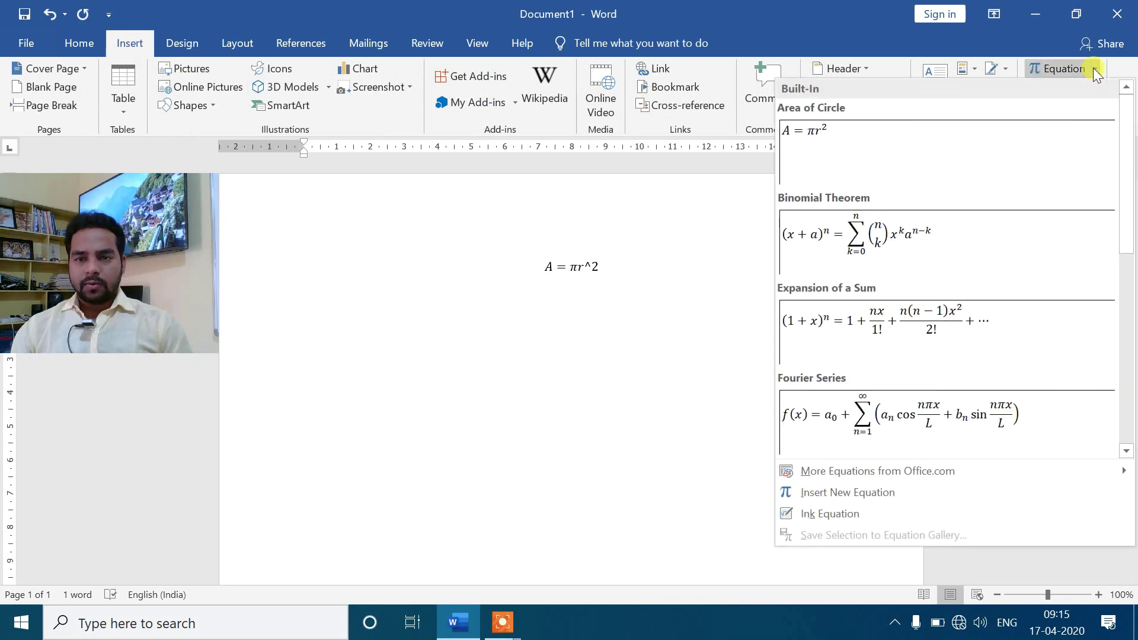
scroll(946, 326, down, 5)
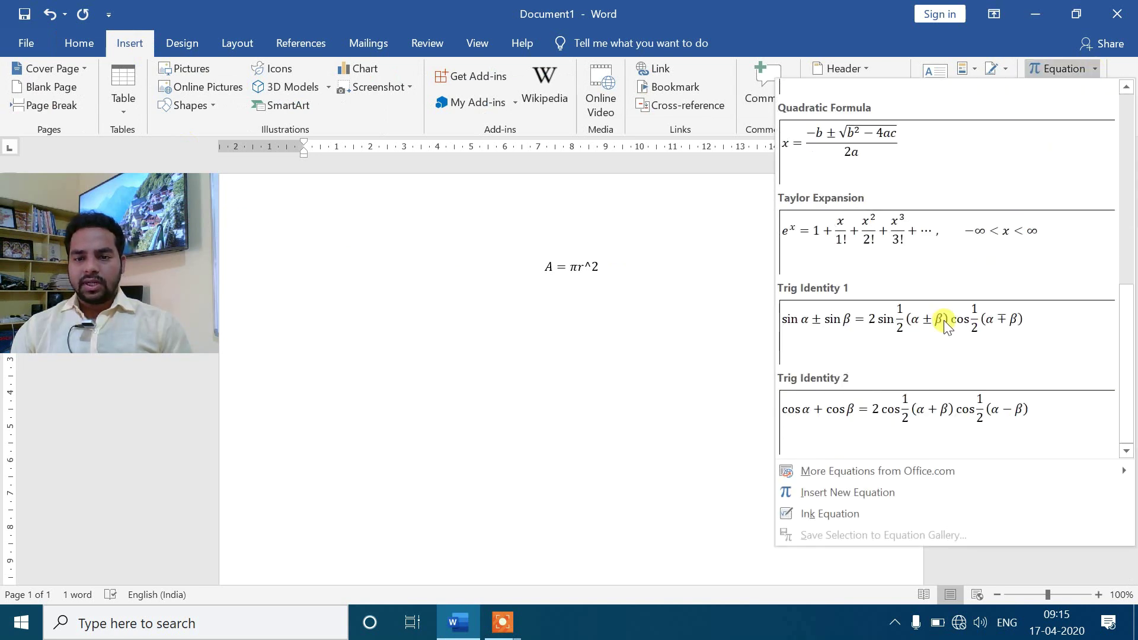
click(864, 157)
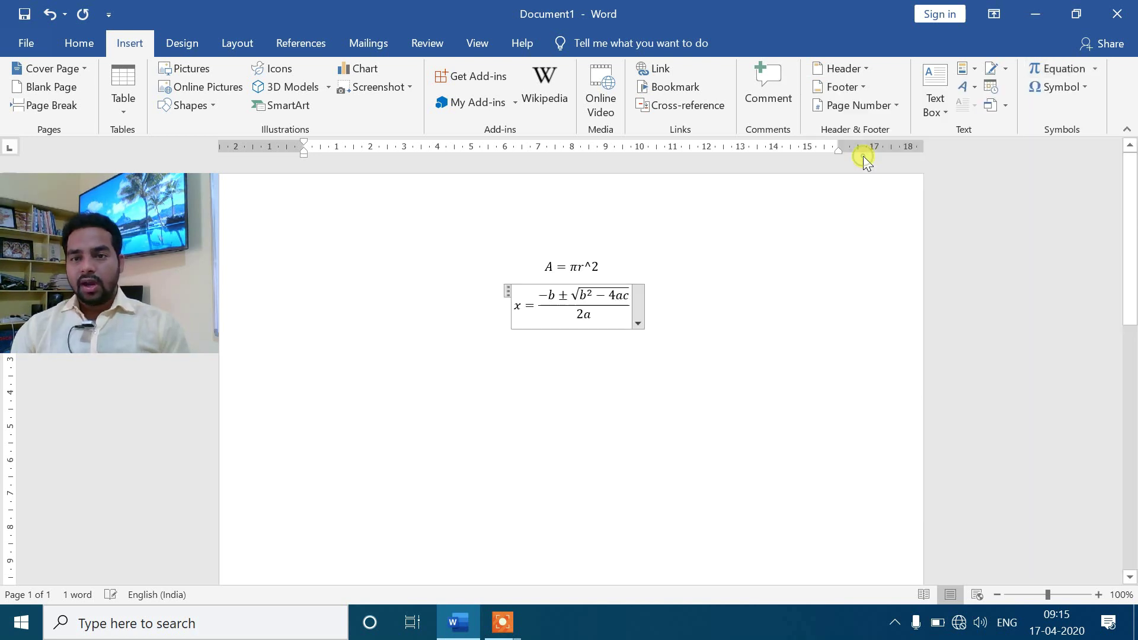
click(665, 366)
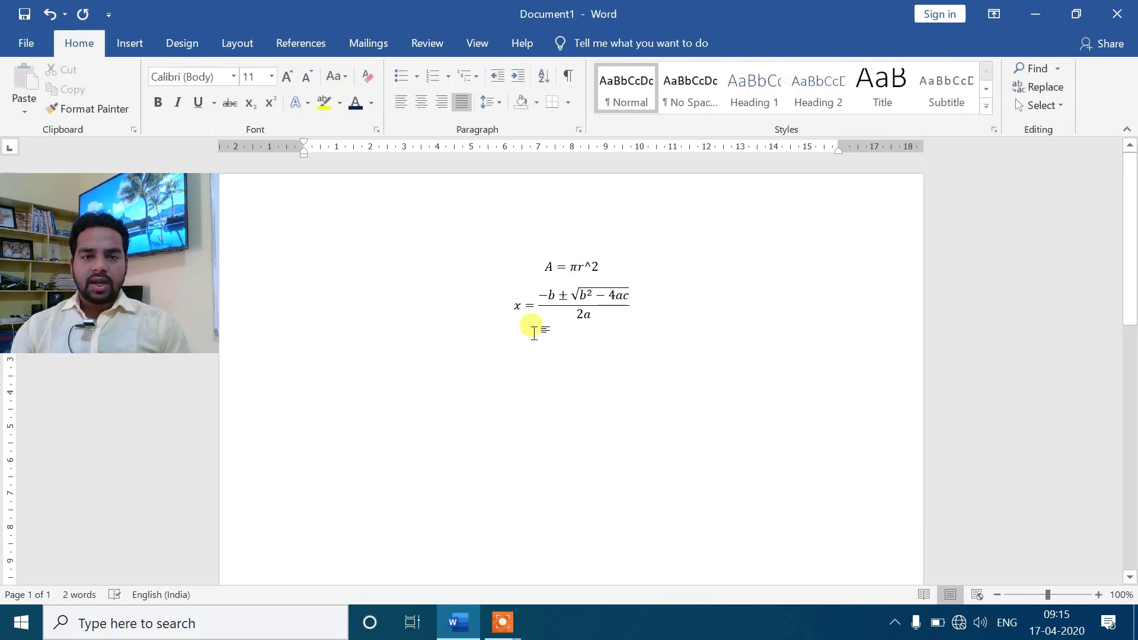
Join the quadratic formula onto the same line as the circle area equation.
click(500, 304)
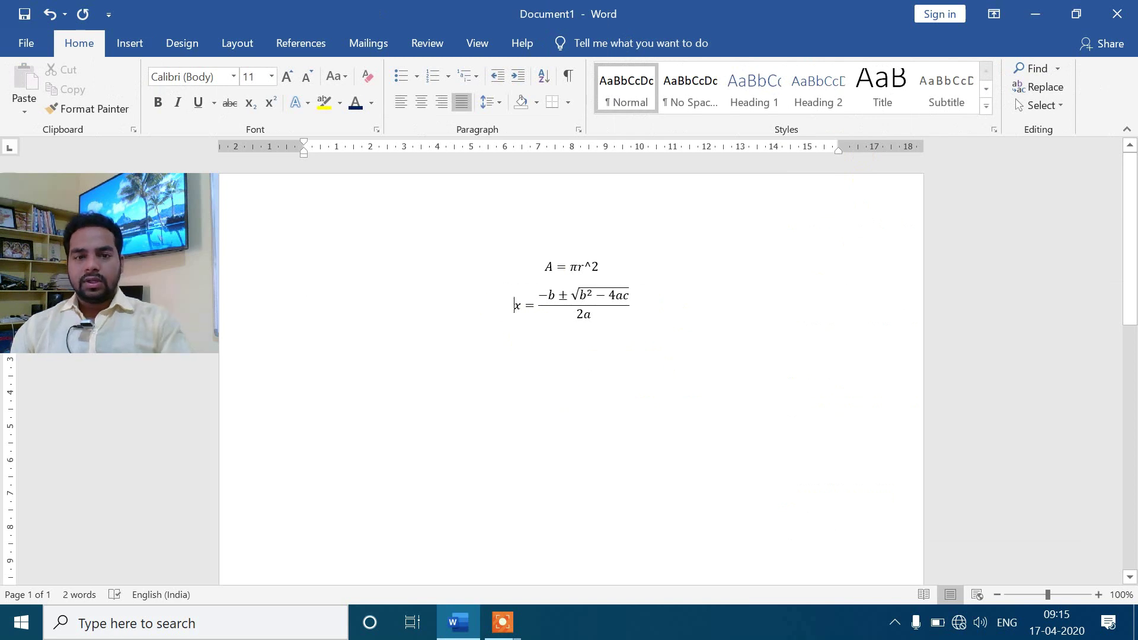
key(BackSpace)
click(564, 362)
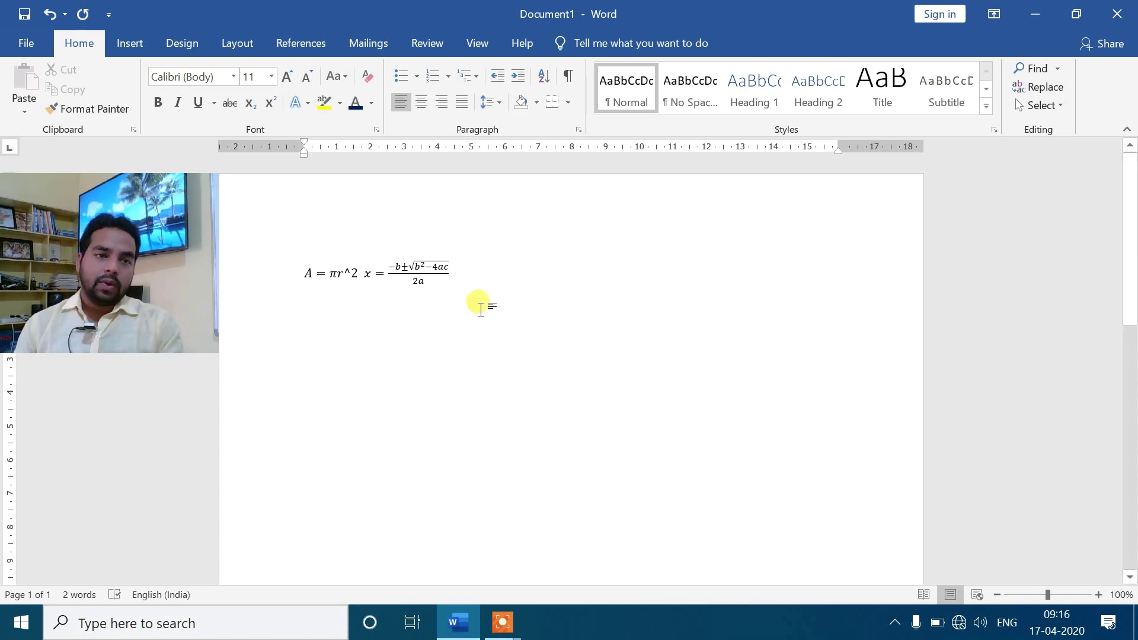
Open the full Symbol dialog and examine the list of special characters with their shortcut keys.
click(128, 42)
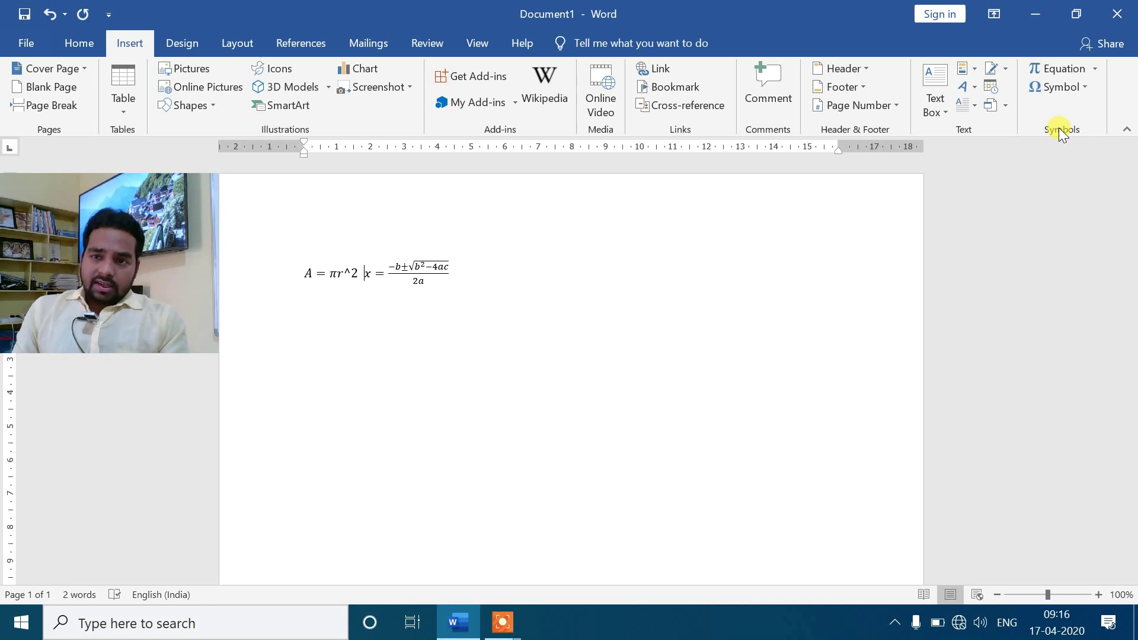
click(1081, 88)
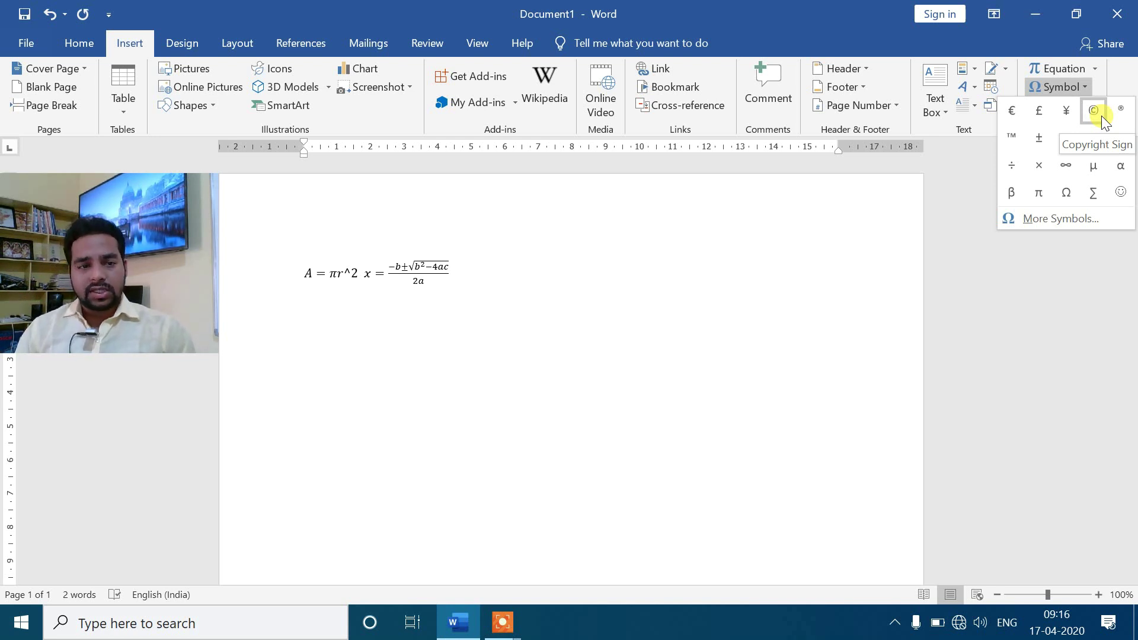
click(1040, 218)
drag(547, 132, 686, 182)
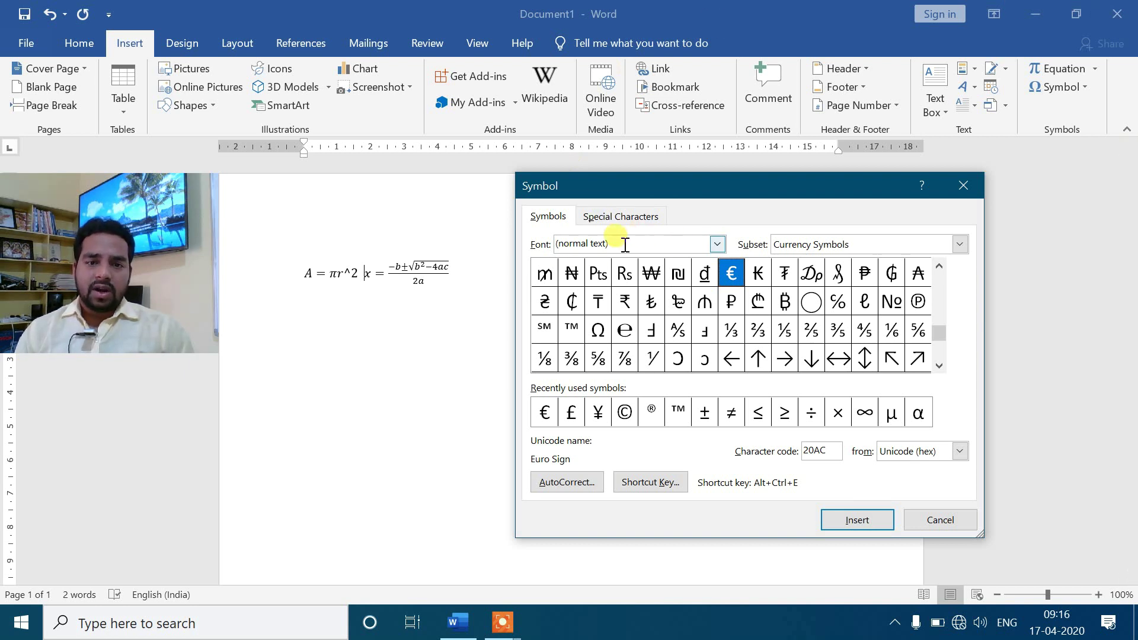
click(598, 215)
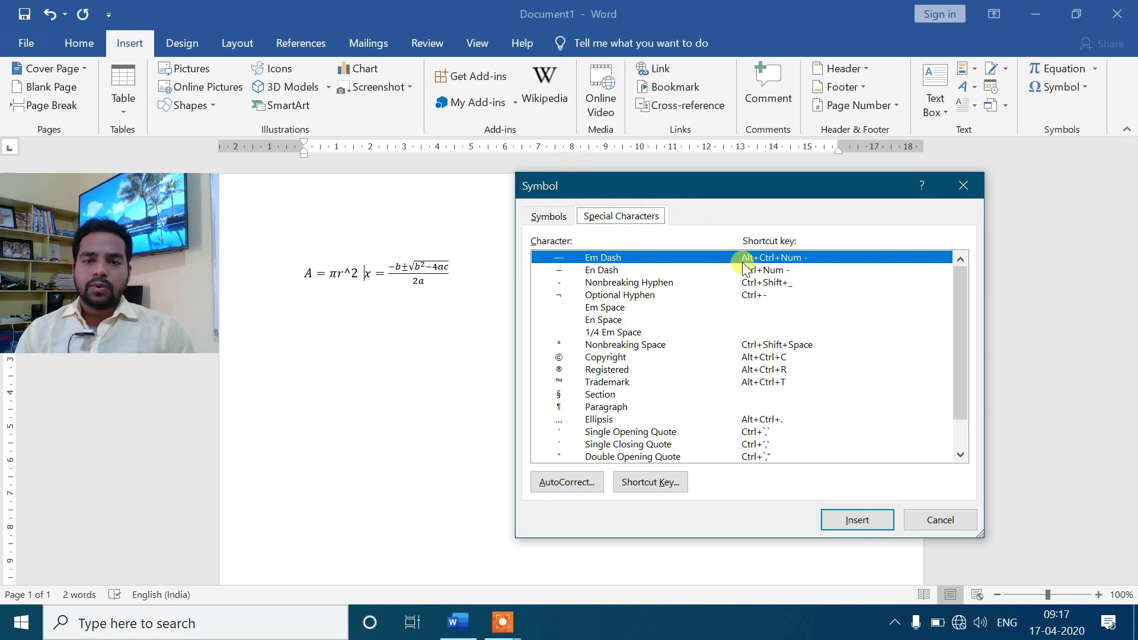
scroll(748, 274, down, 1)
scroll(745, 300, up, 1)
scroll(745, 302, down, 1)
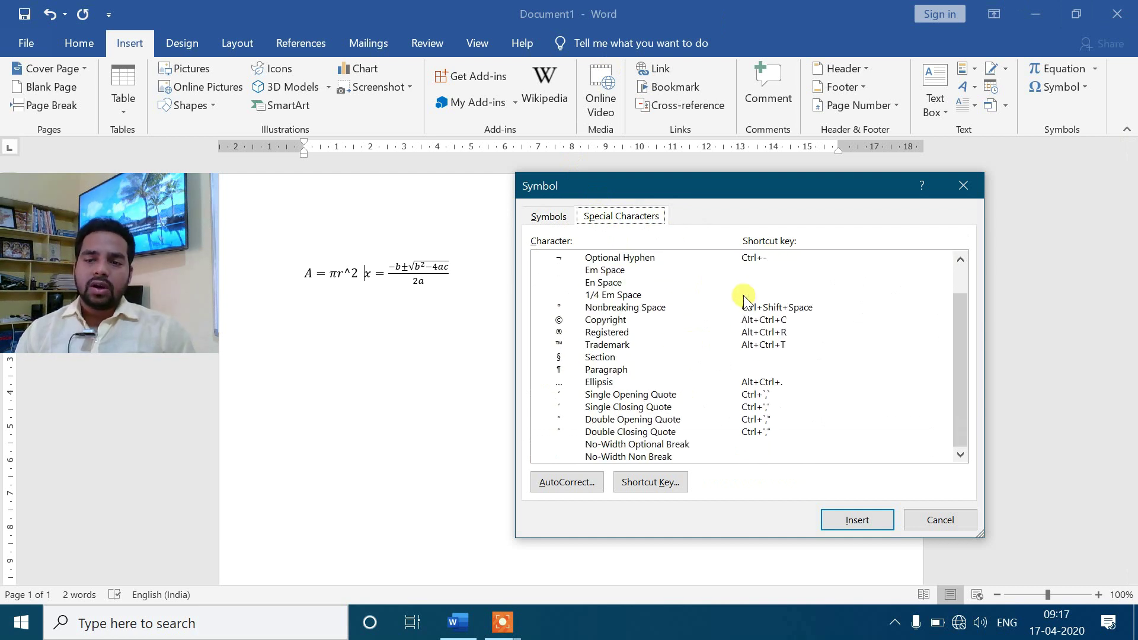
scroll(748, 320, up, 1)
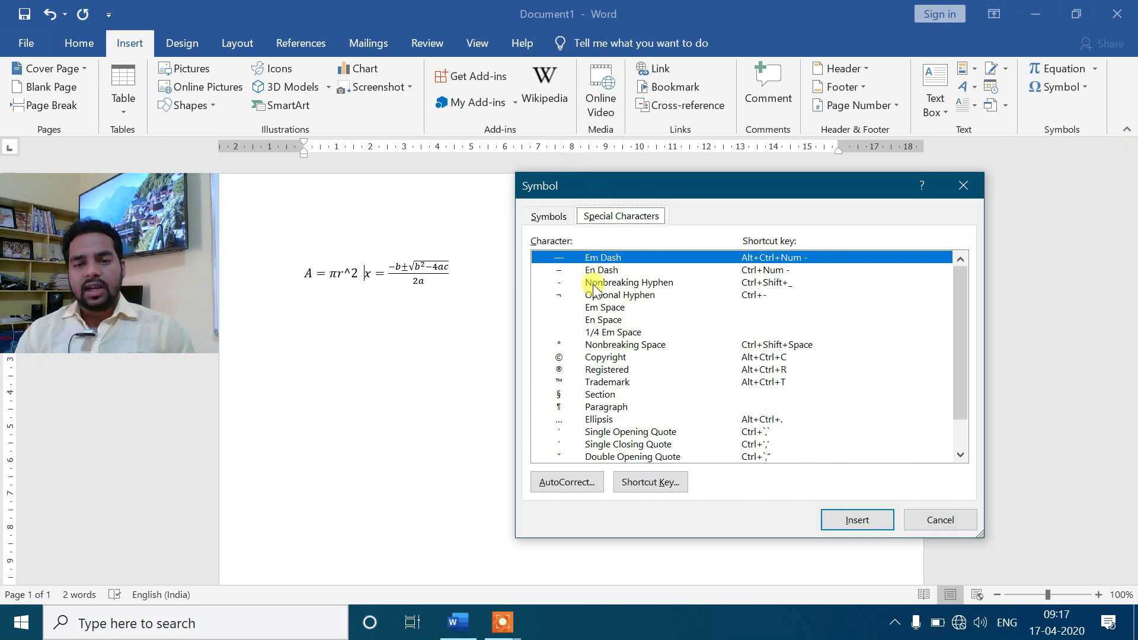
scroll(575, 283, down, 1)
scroll(576, 284, up, 1)
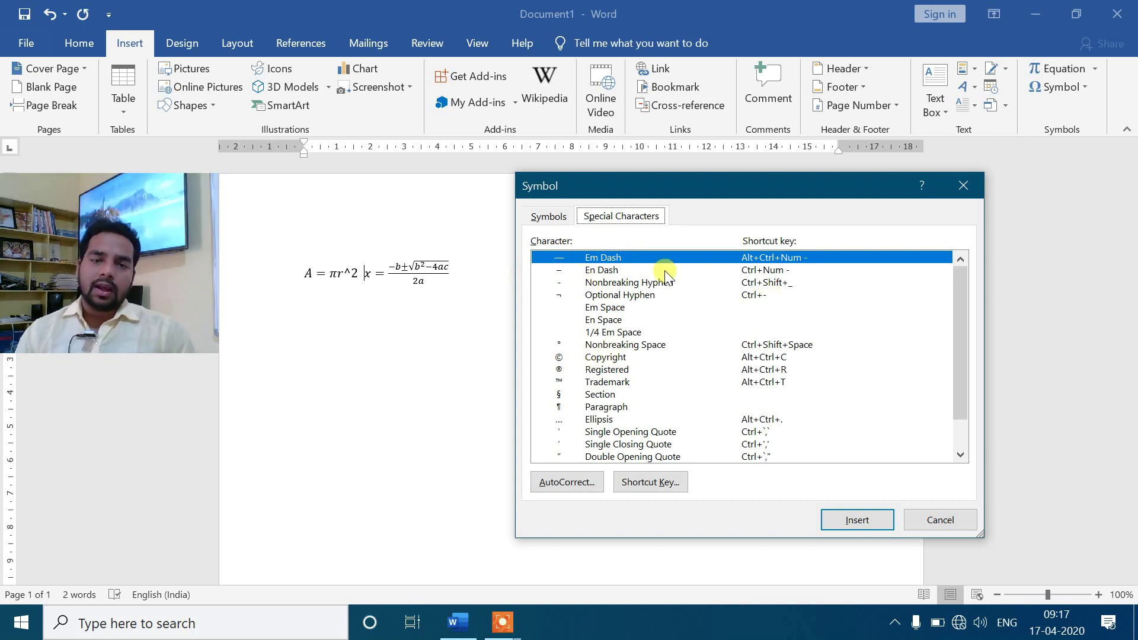
Assign the shortcut key Alt+Ctrl+D to the dollar sign found among the Basic Latin symbols.
click(548, 215)
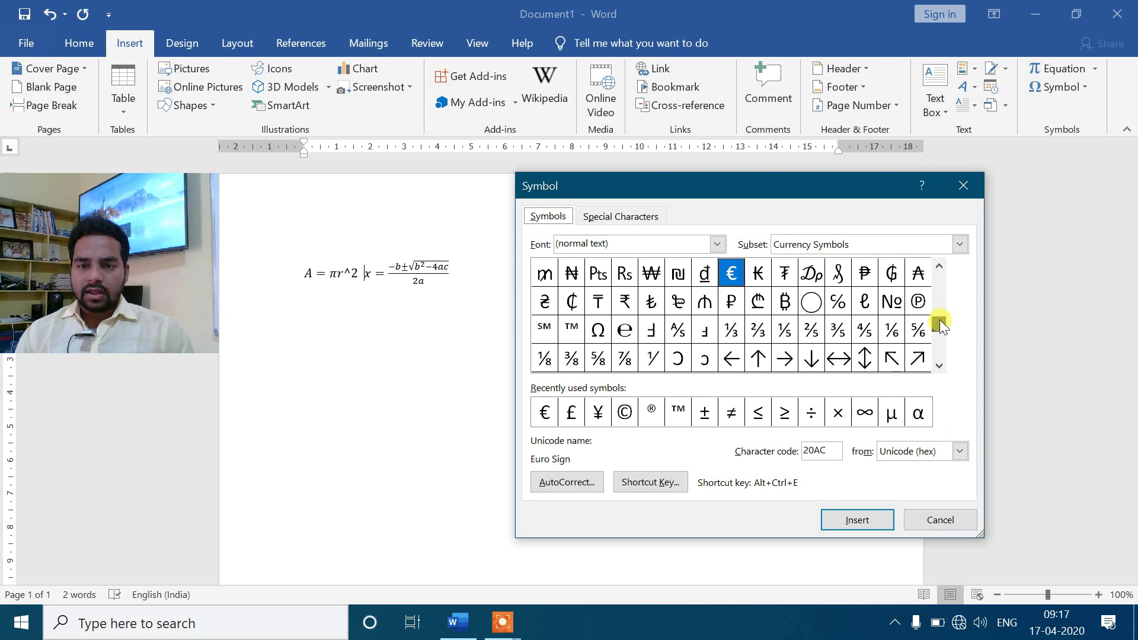
drag(940, 319, 937, 314)
drag(943, 371, 938, 257)
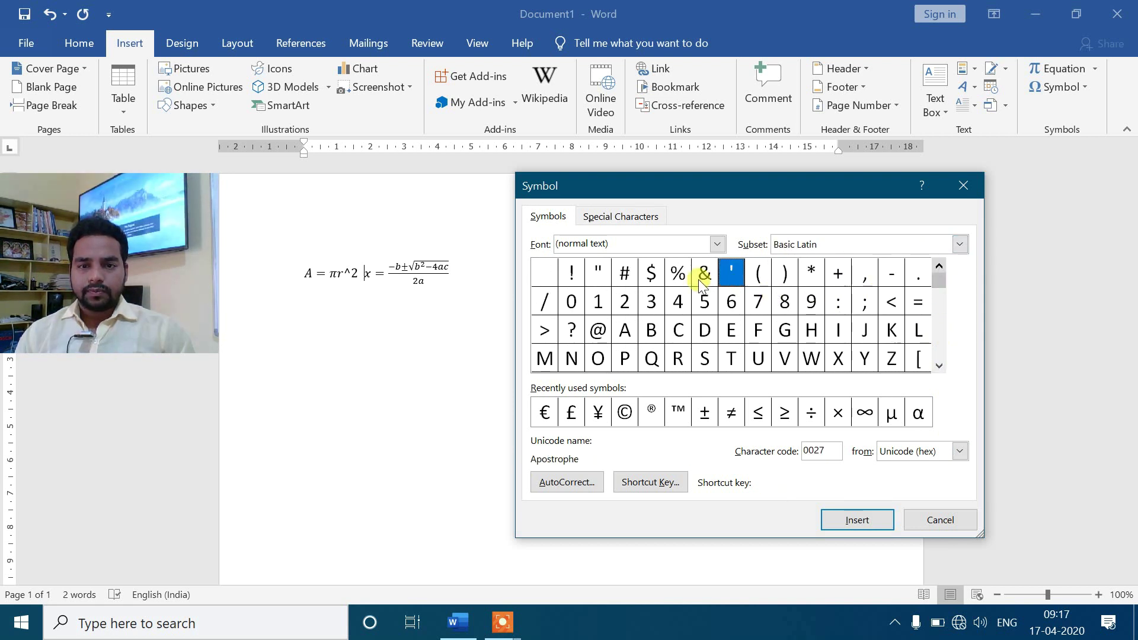
click(652, 274)
click(652, 274)
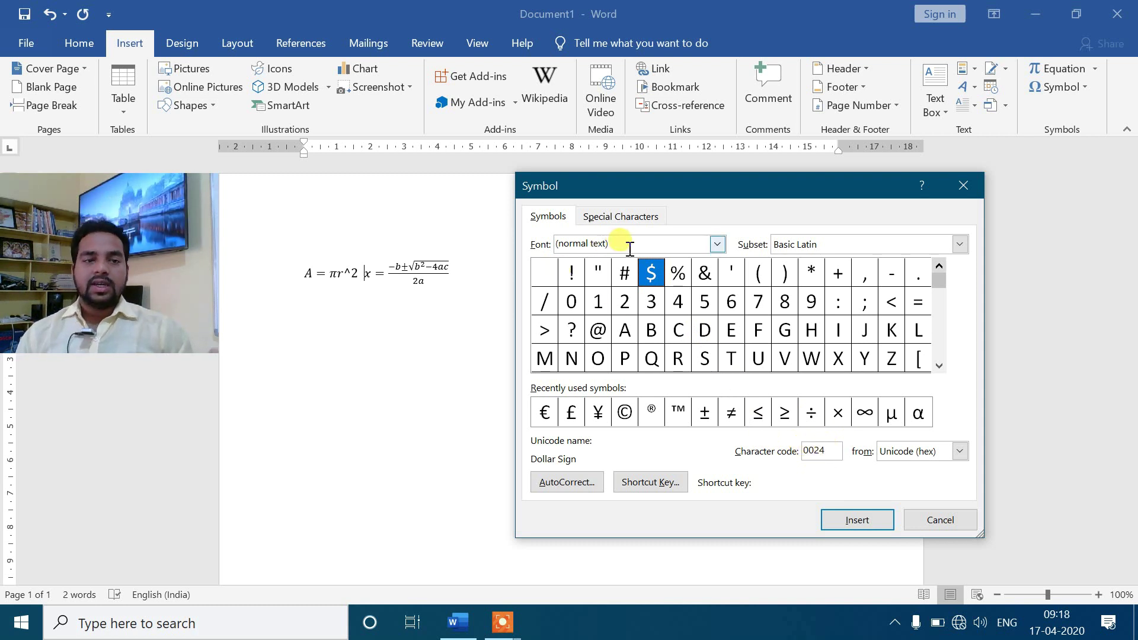
click(654, 483)
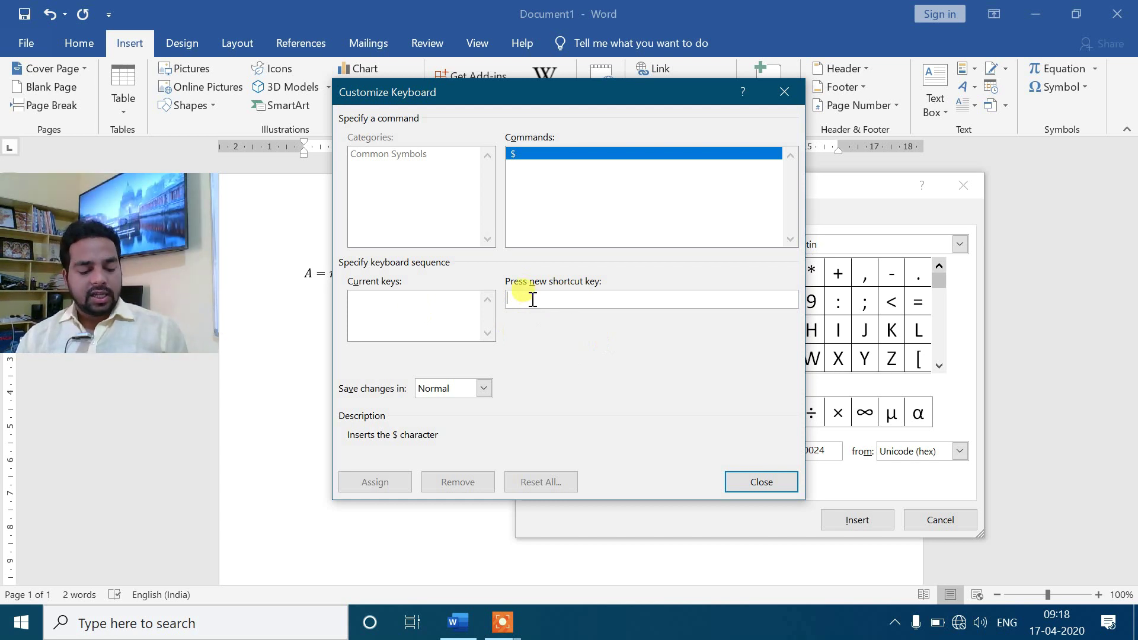
key(ctrl+alt+d)
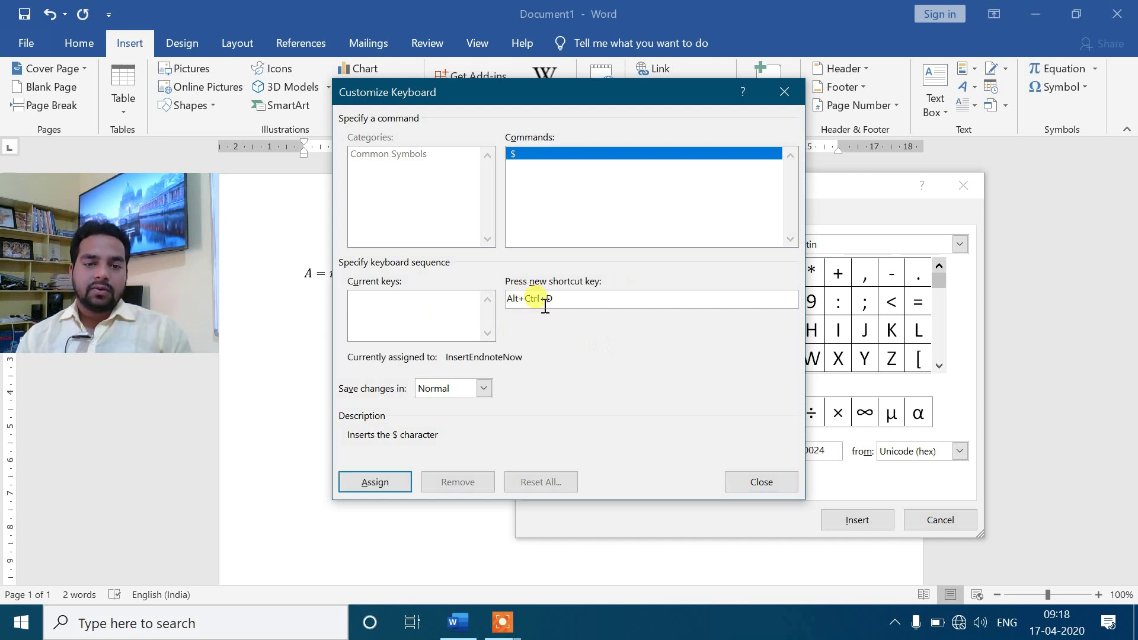
click(375, 481)
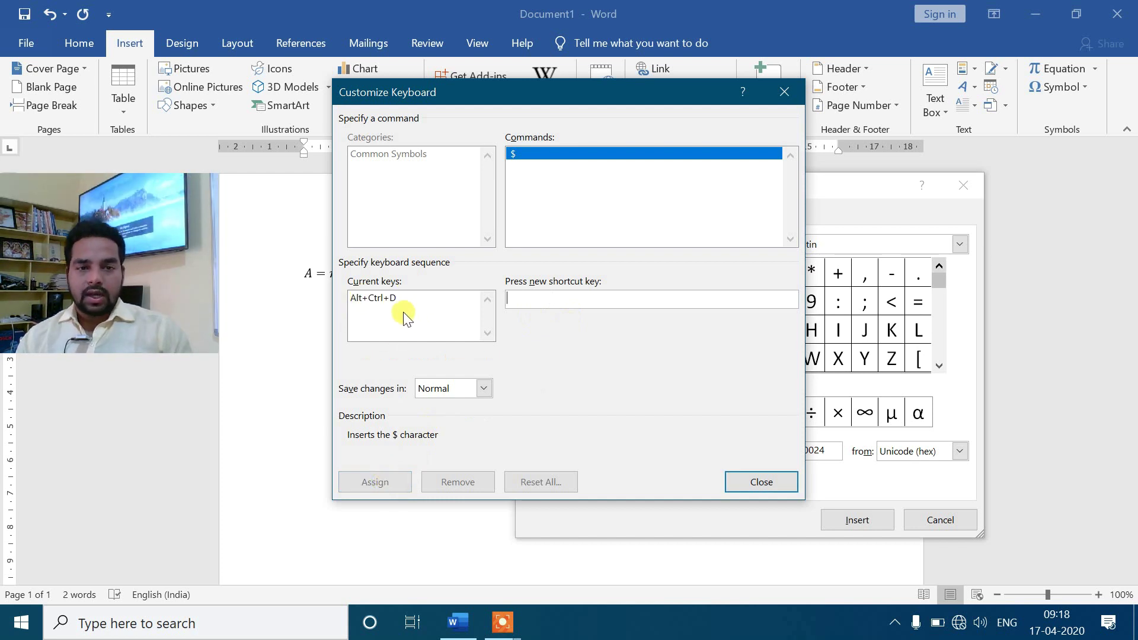
click(762, 482)
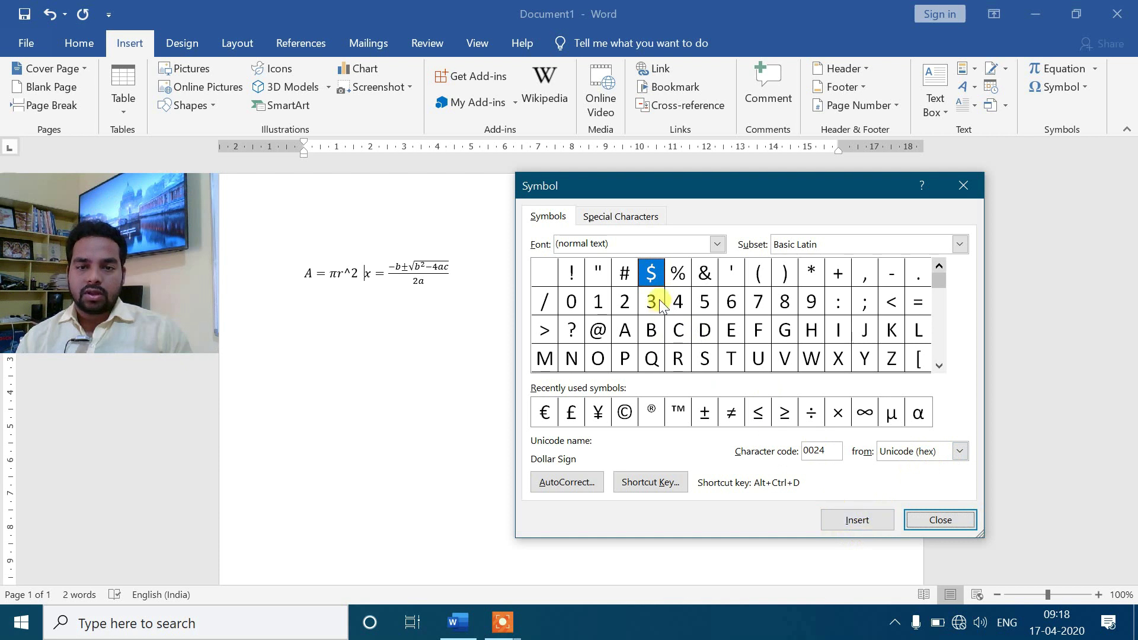
Insert the dollar sign between the two equations and delete the quadratic formula after it.
click(855, 524)
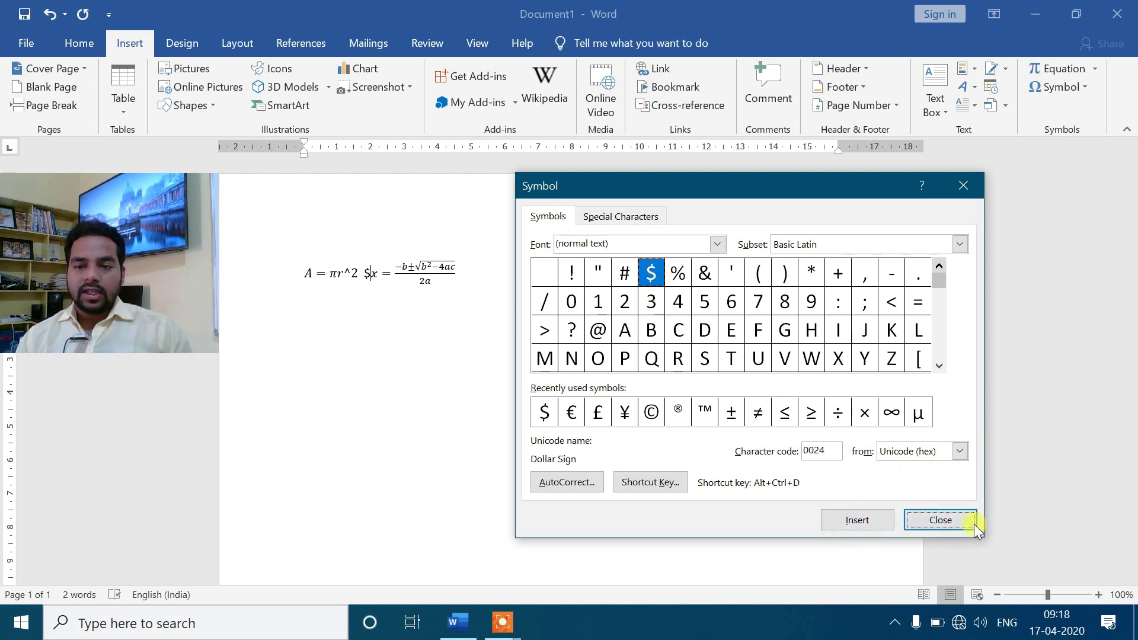
click(963, 185)
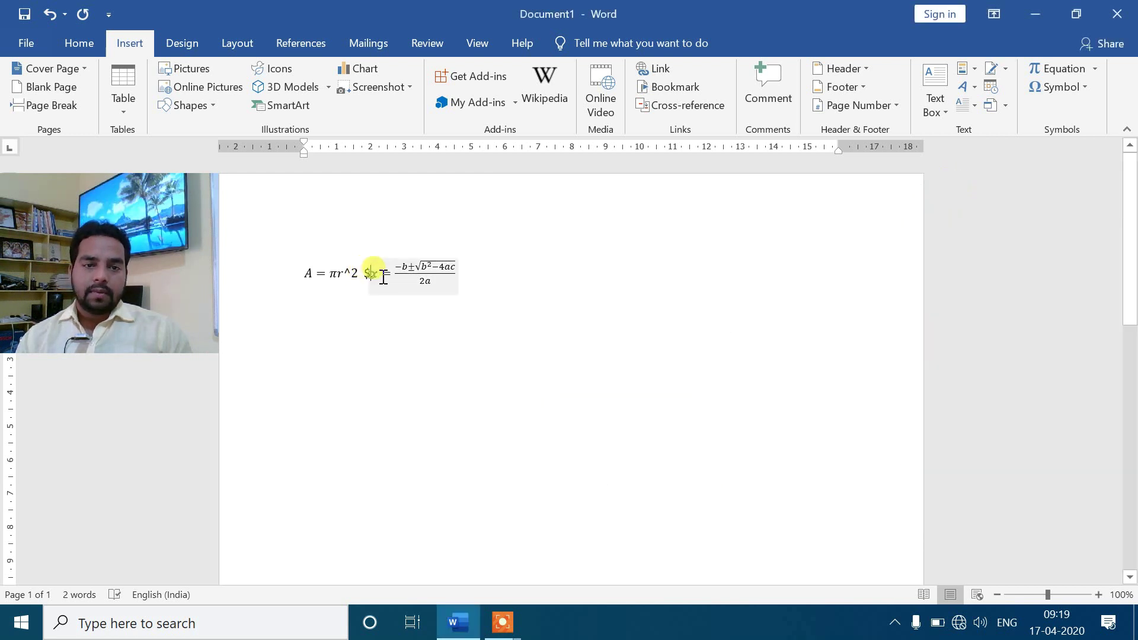
drag(368, 273, 426, 273)
key(Delete)
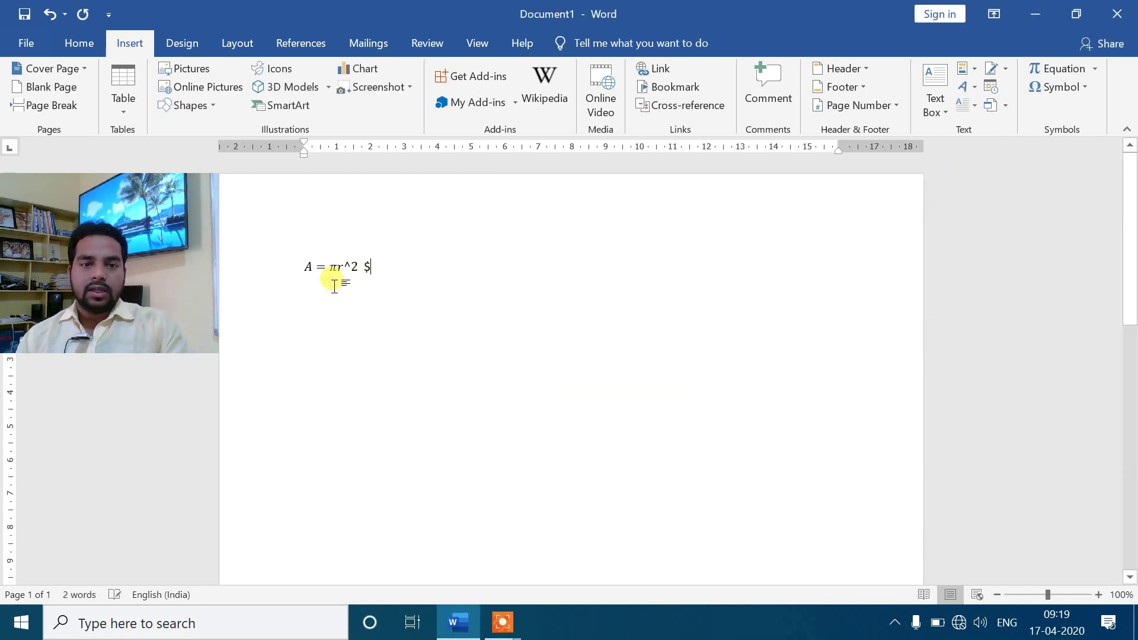
Delete the circle area equation and insert the rupee sign on a new line below the dollar sign by converting the Unicode code 20B9.
click(356, 262)
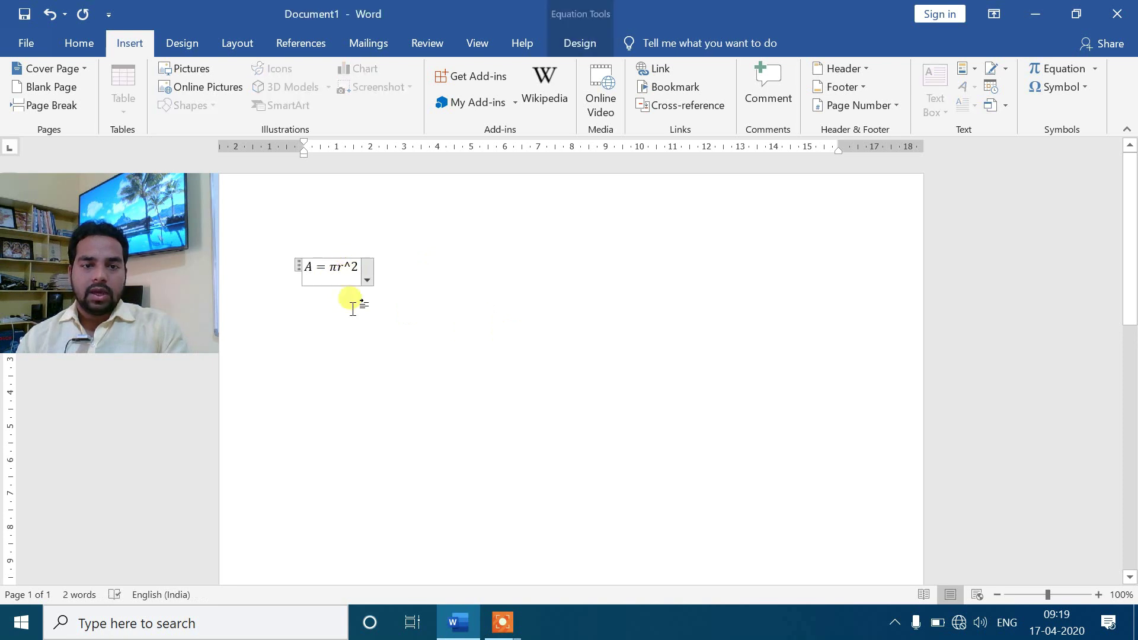
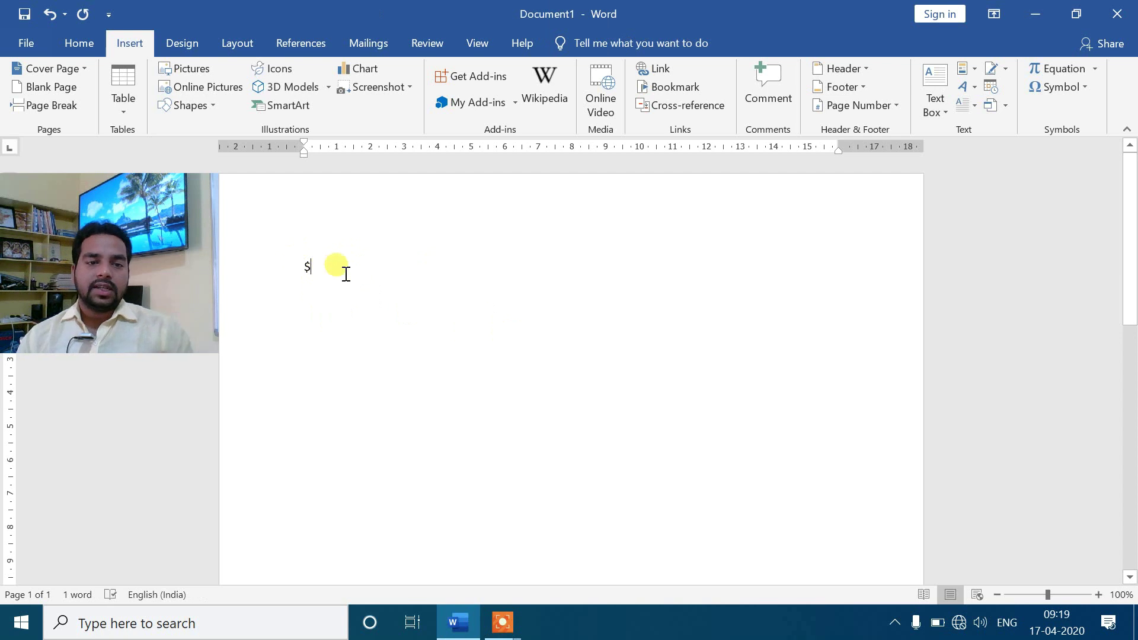
key(Return)
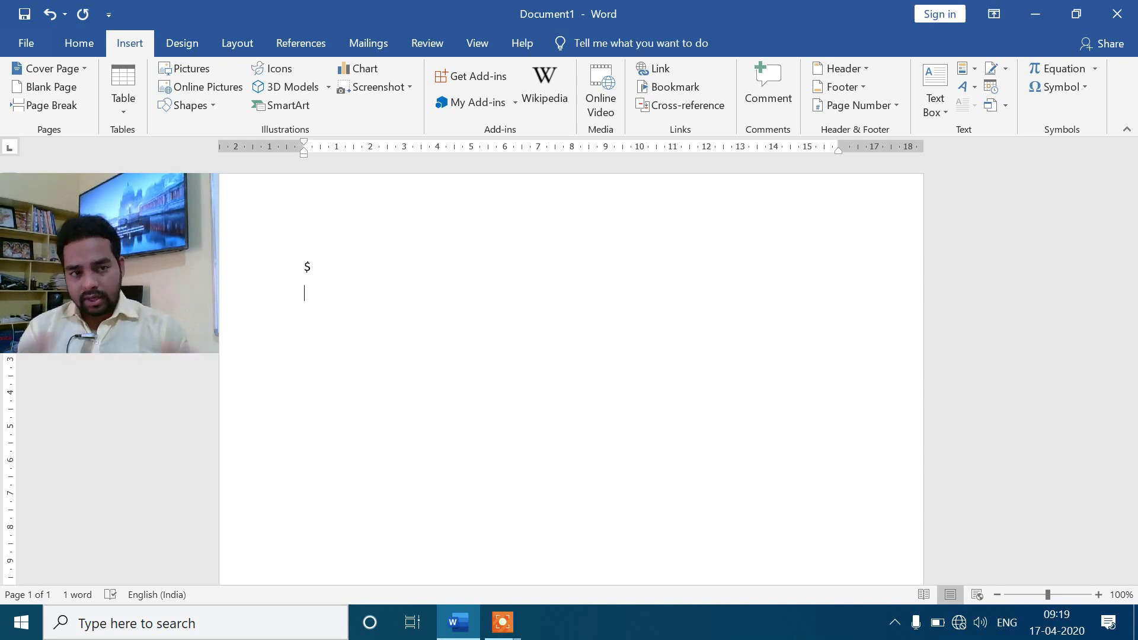
text(20)
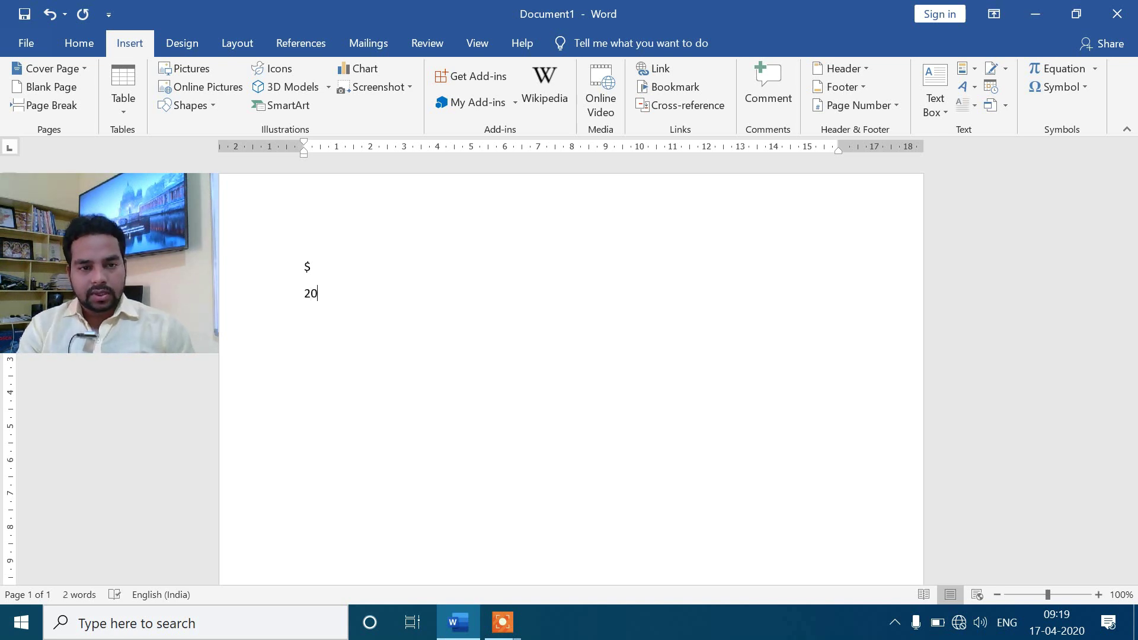
text(B9)
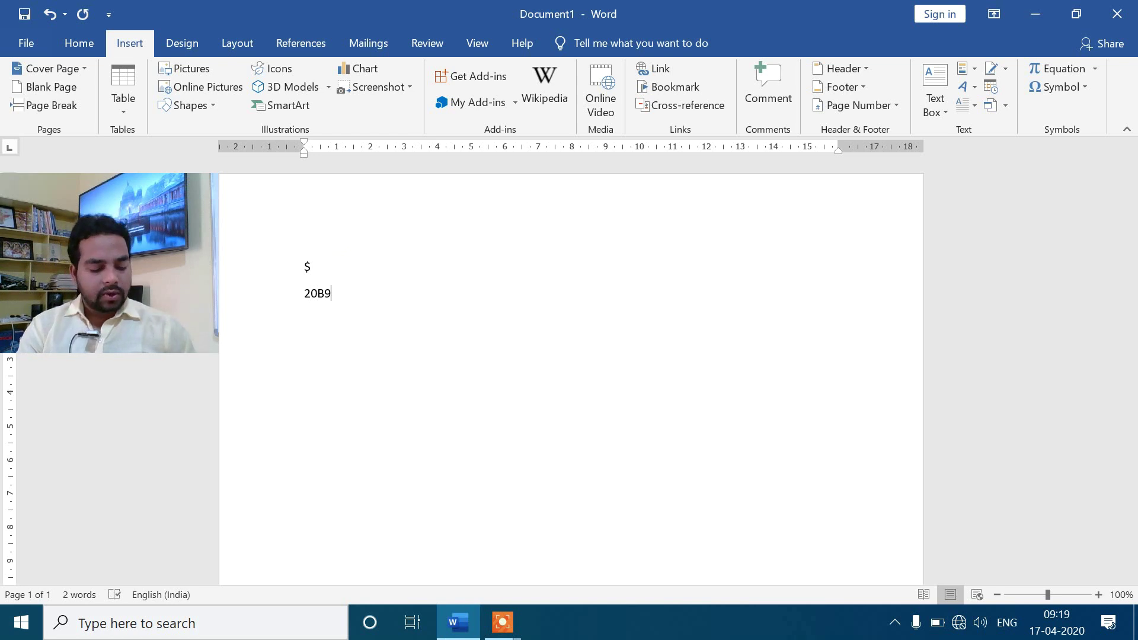
key(alt+x)
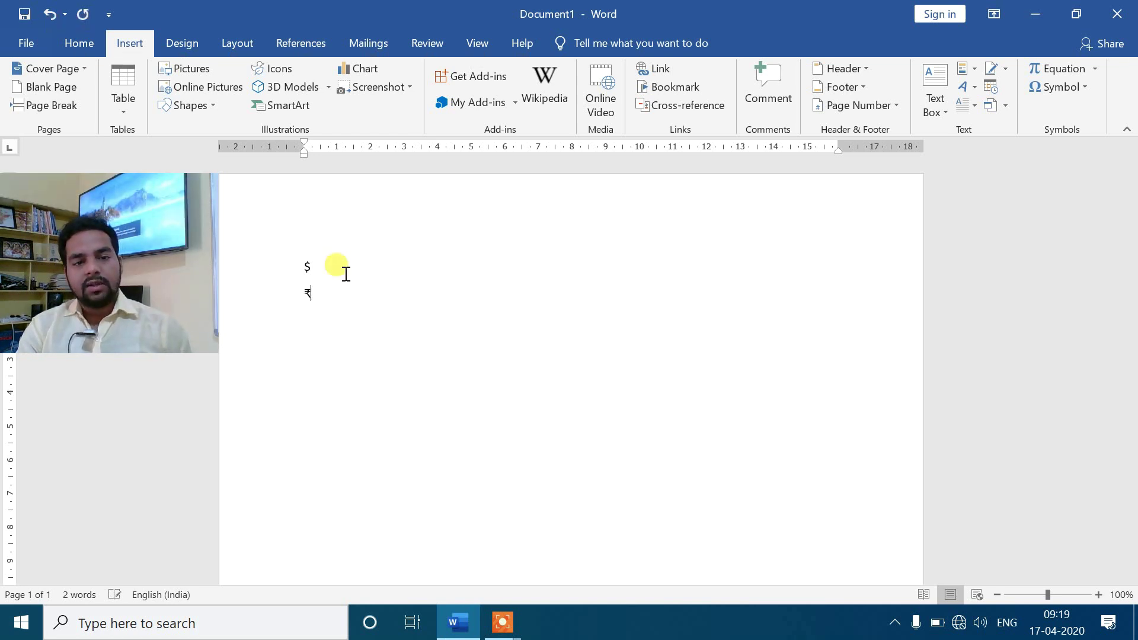
Insert a dollar sign on a new line below the rupee sign by converting the Unicode code 0024.
key(Return)
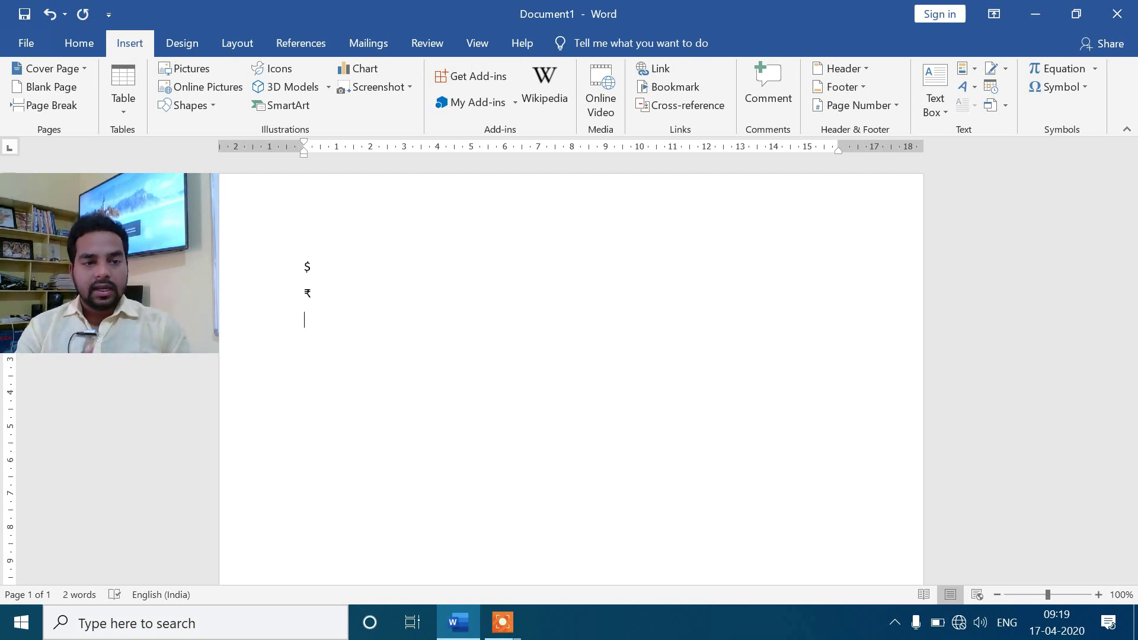
text(002)
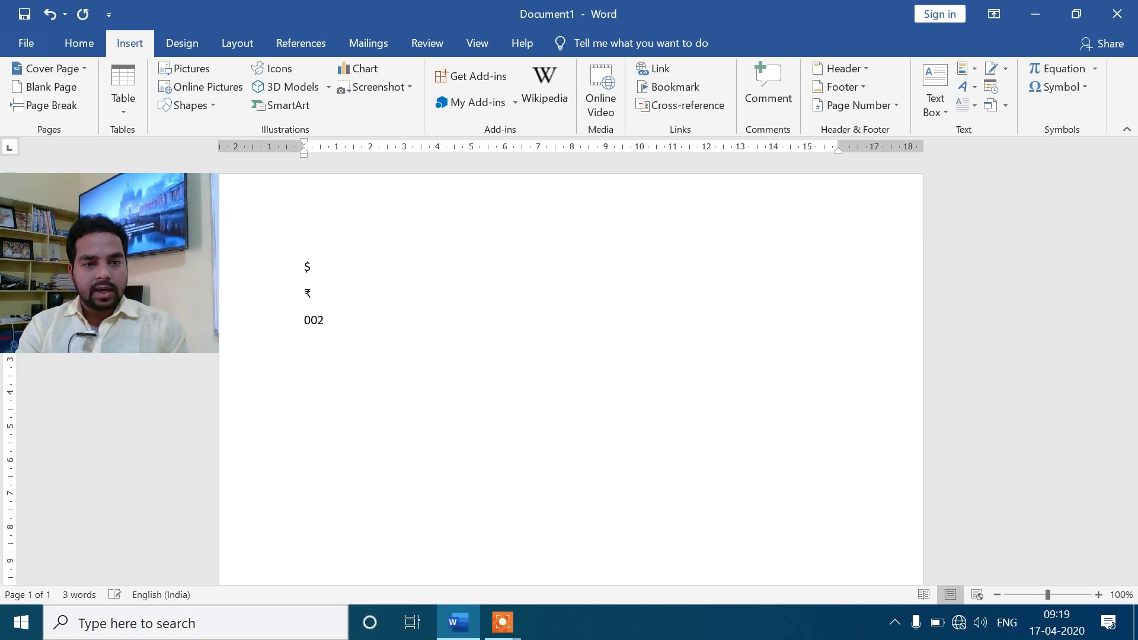
text(4)
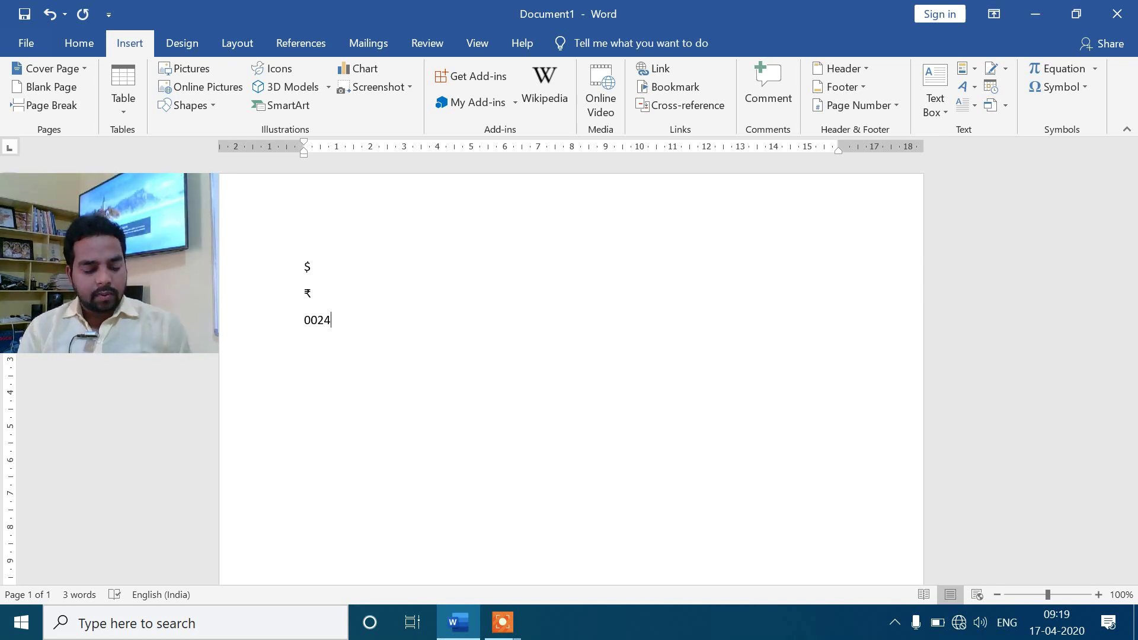
key(alt+x)
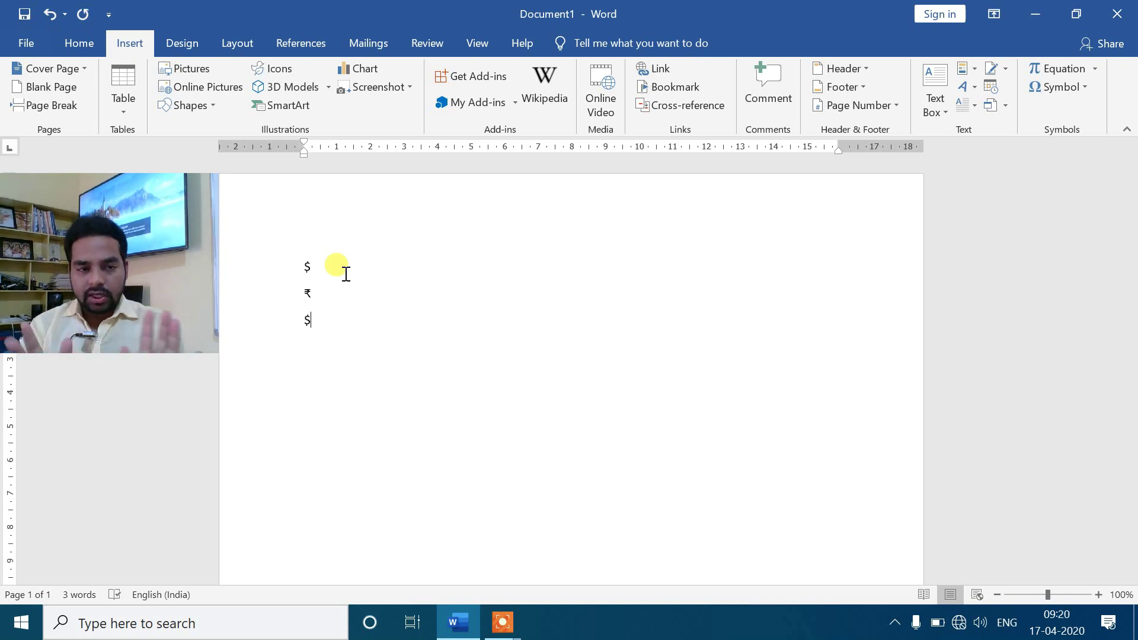
Add another dollar sign on a new fourth line of the document.
key(Return)
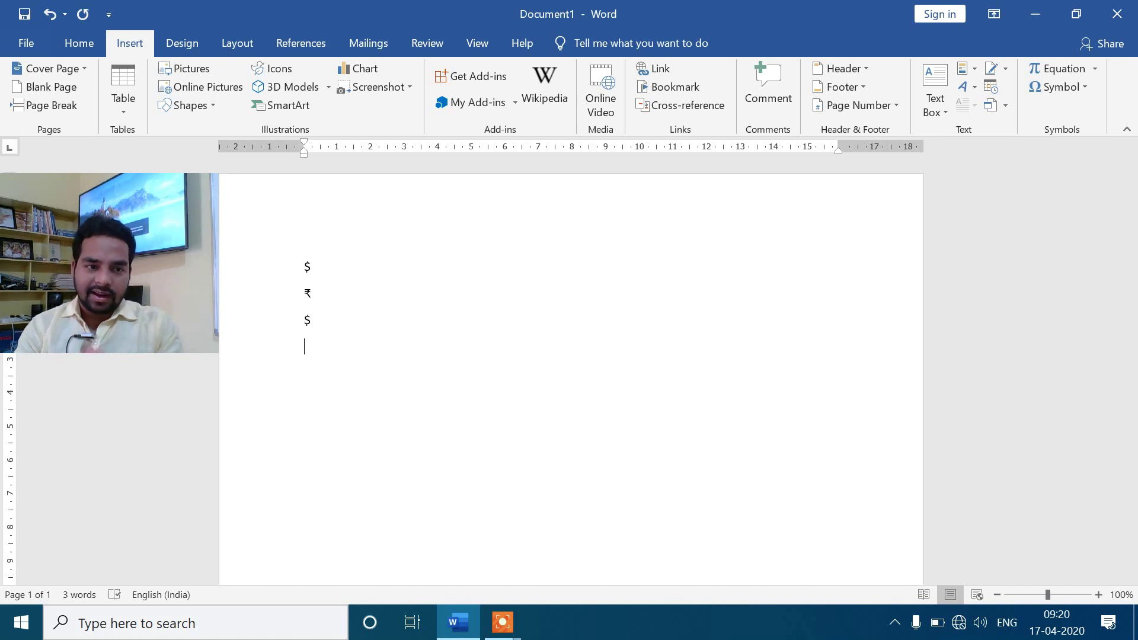
click(336, 265)
text($)
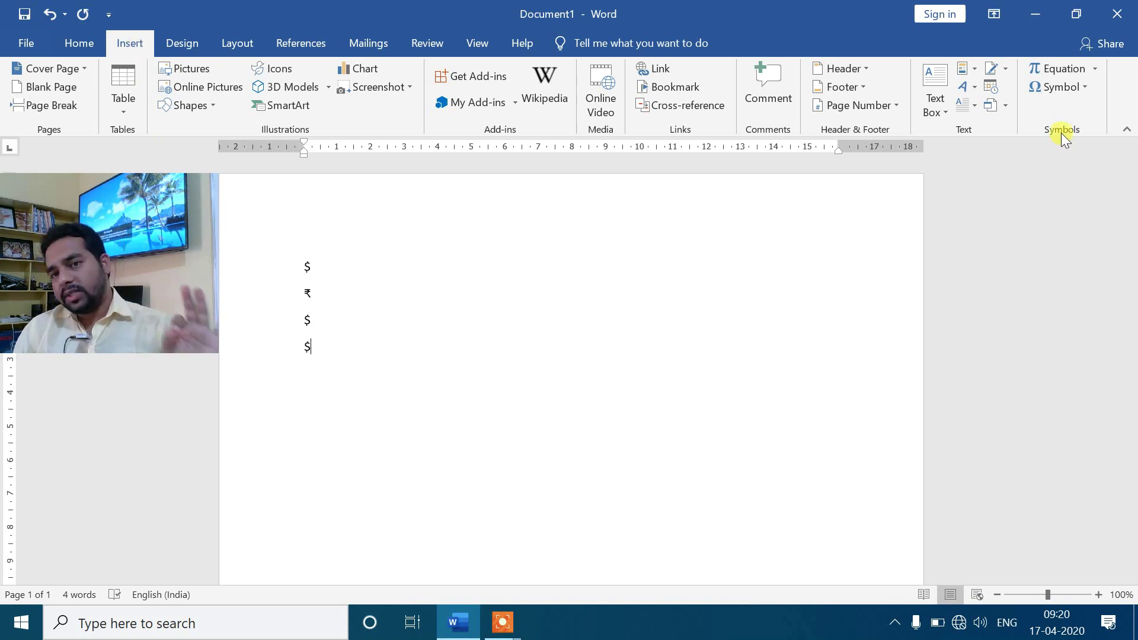
Examine the character codes of the greater-than and micro signs in the full Symbol dialog, plus the shortcut key settings for the micro sign.
click(1080, 87)
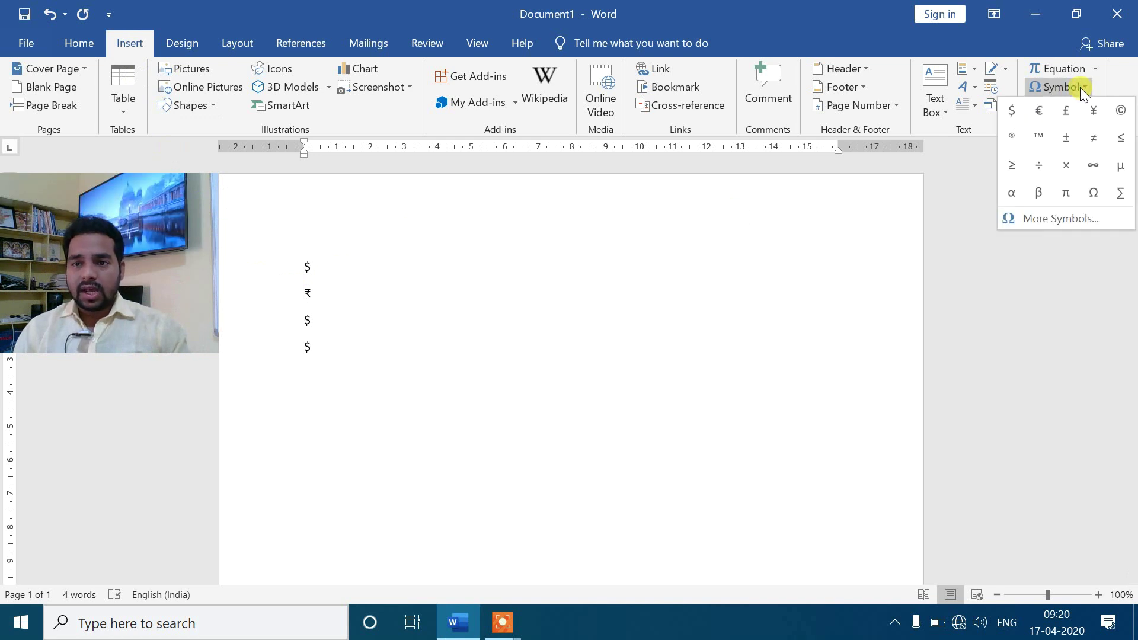
click(1048, 219)
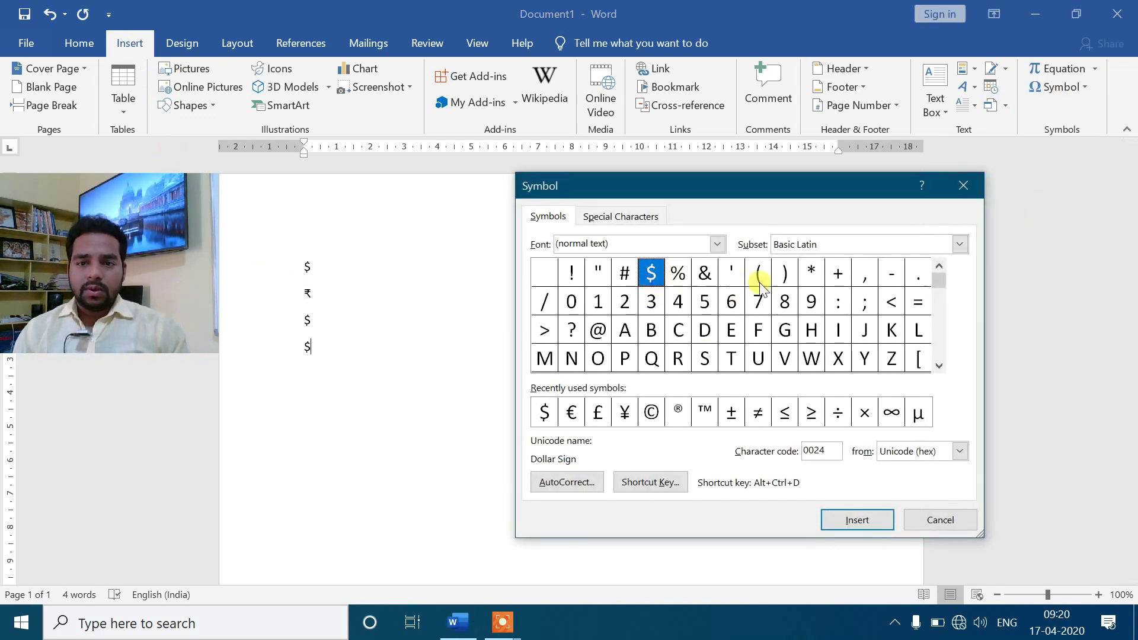
click(572, 329)
click(543, 330)
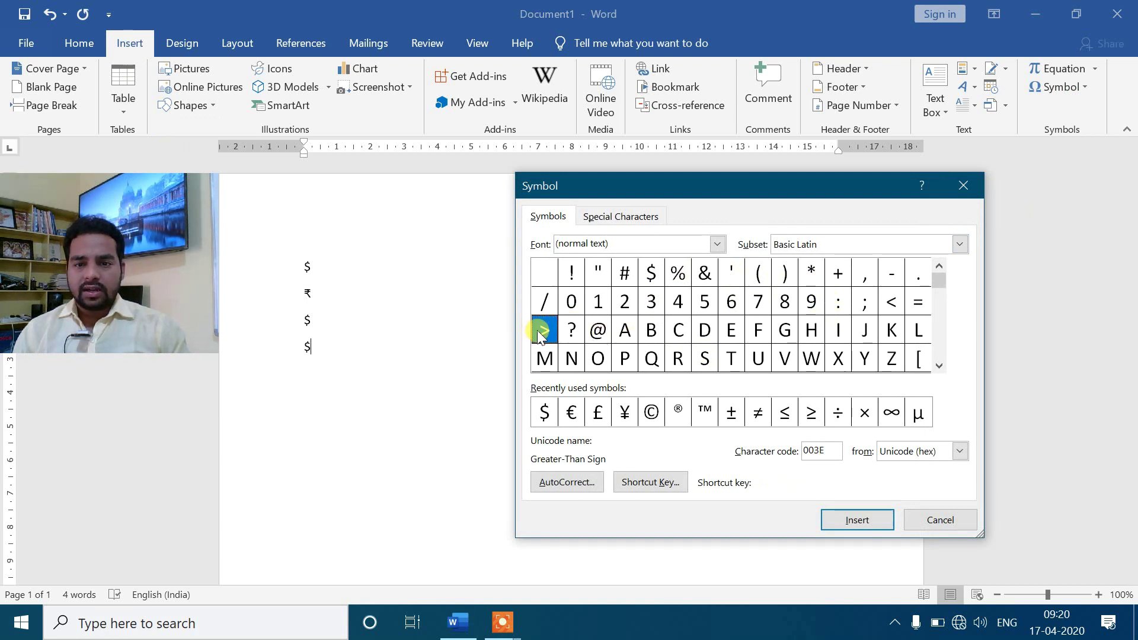
click(919, 413)
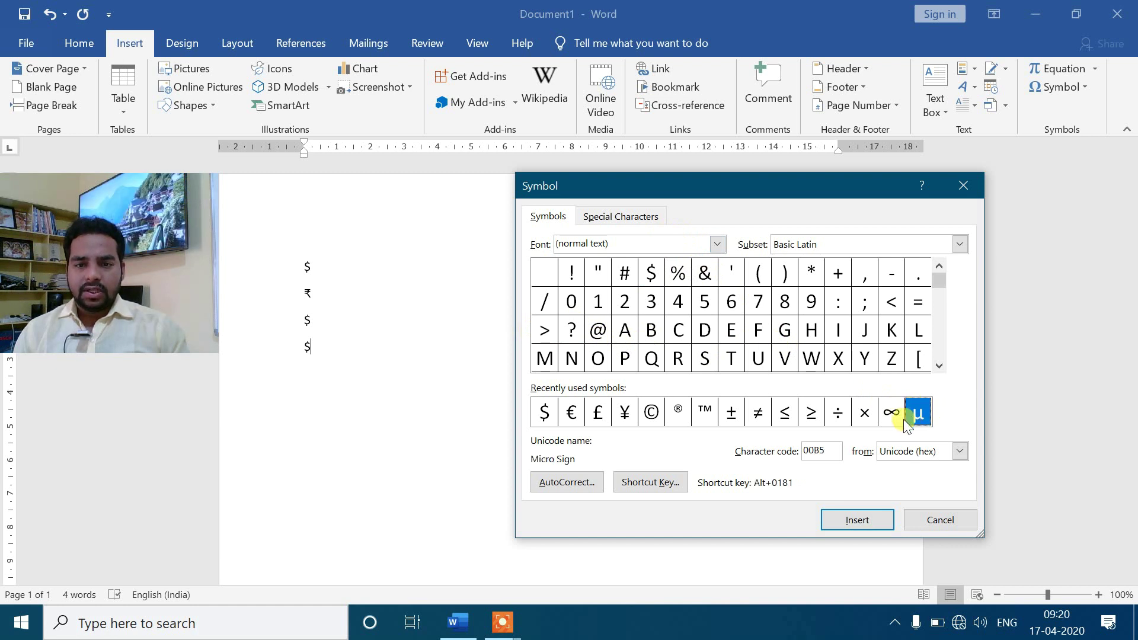
double_click(820, 451)
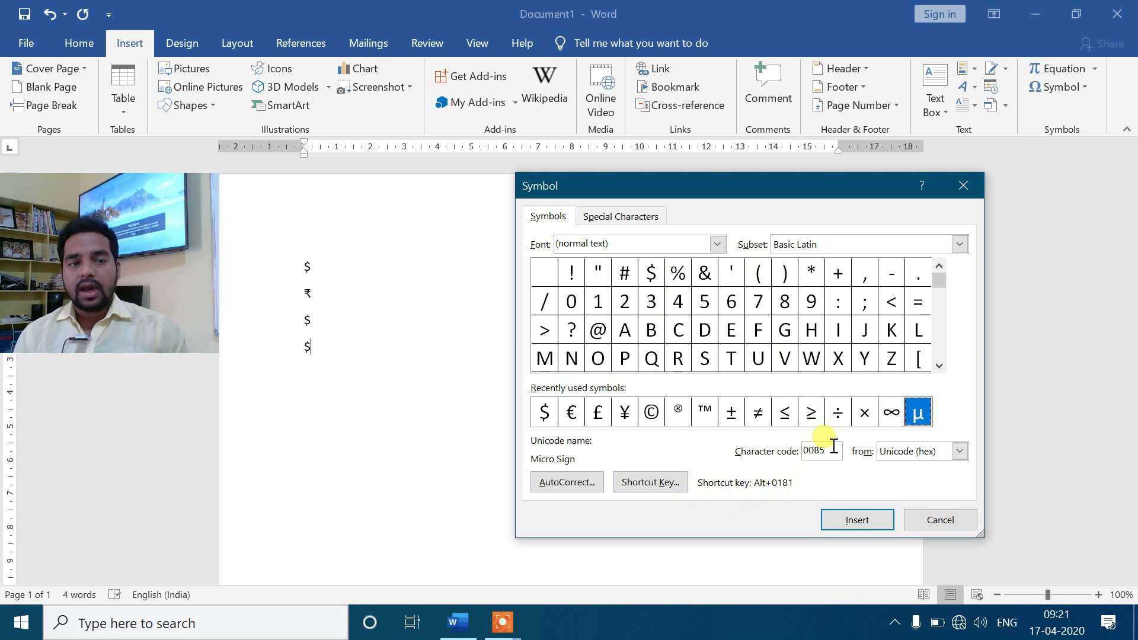
click(662, 483)
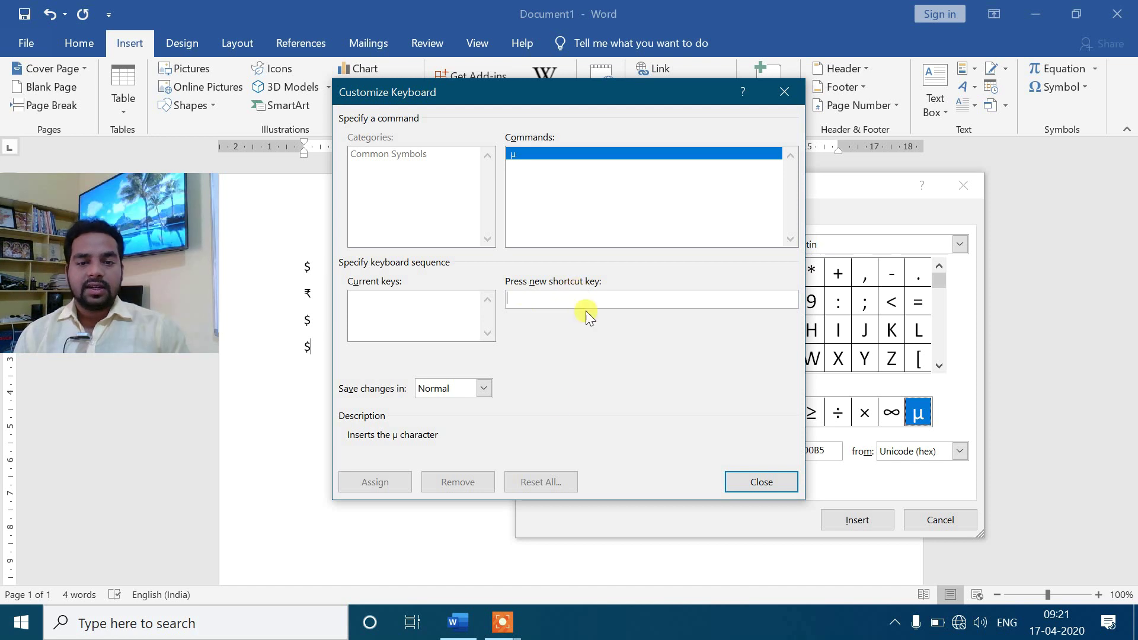
click(753, 481)
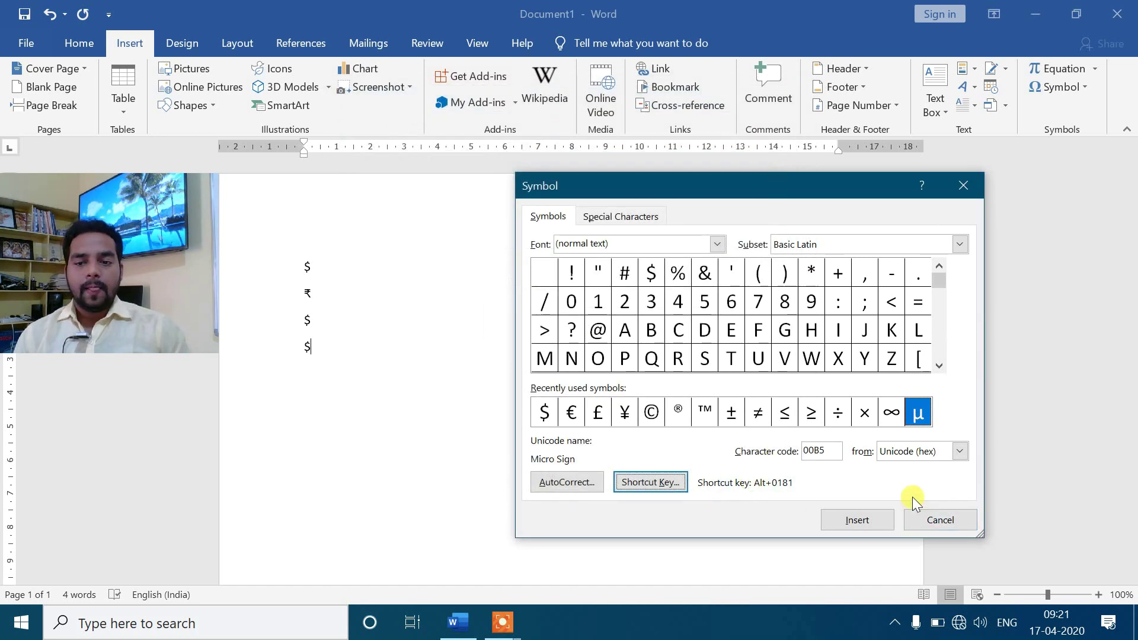